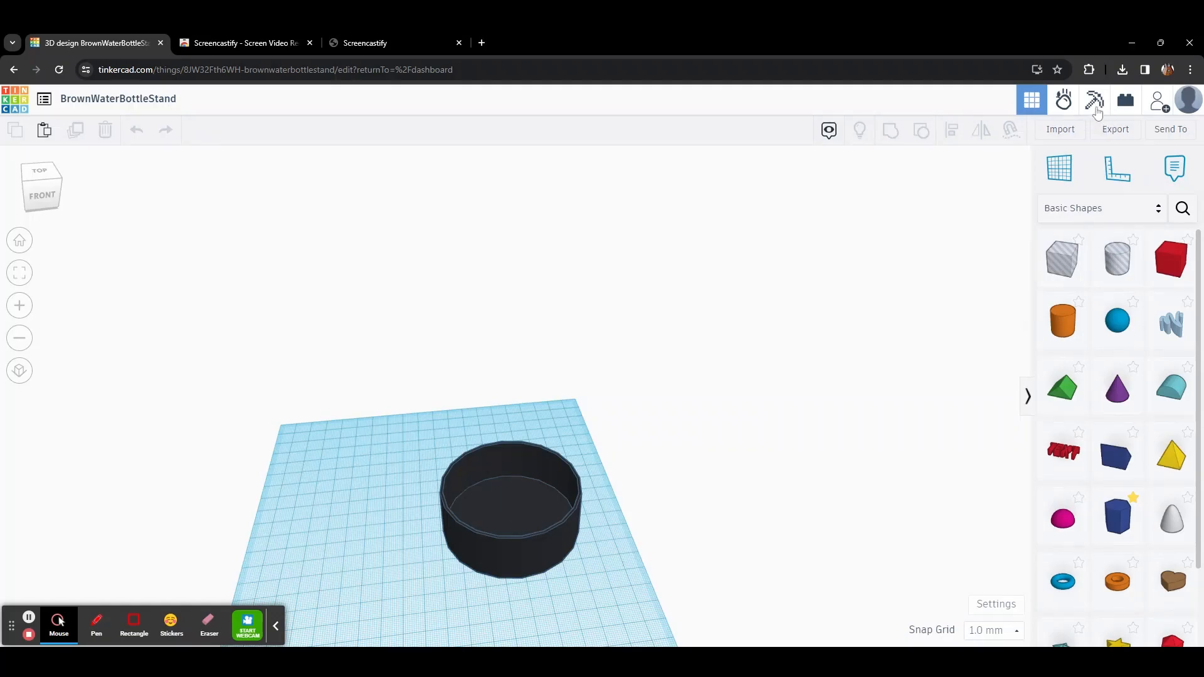
Step: Export everything in the BrownWaterBottleStand design as an STL file for 3D printing
click(1107, 131)
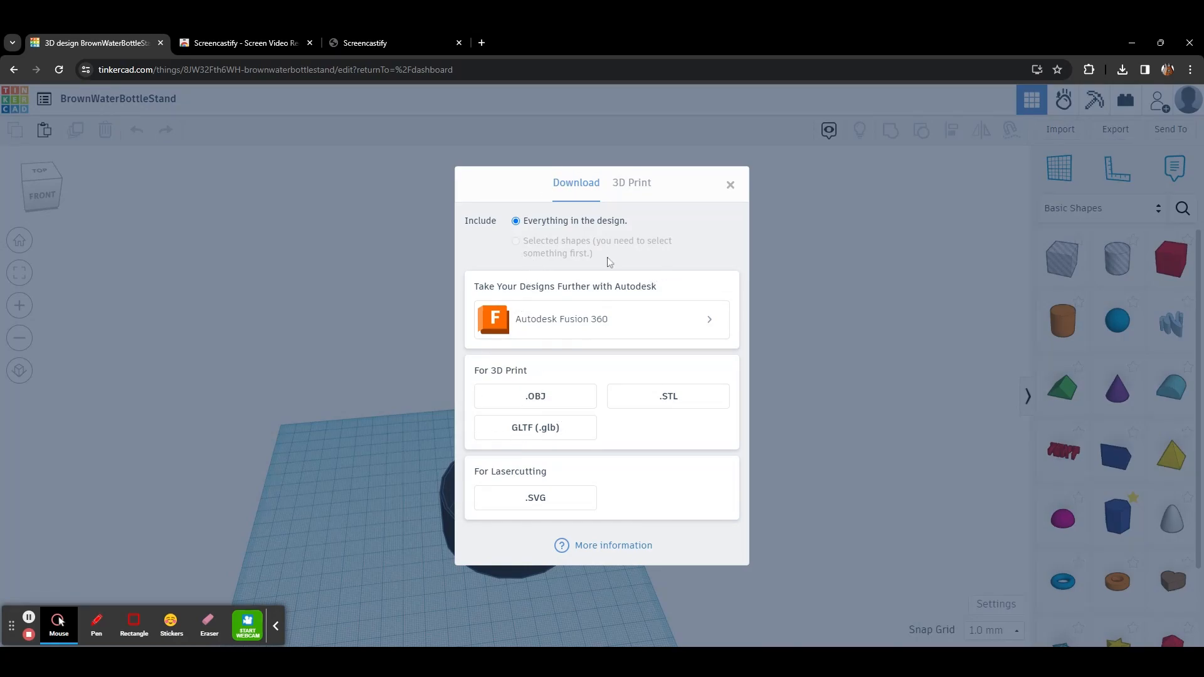
click(625, 182)
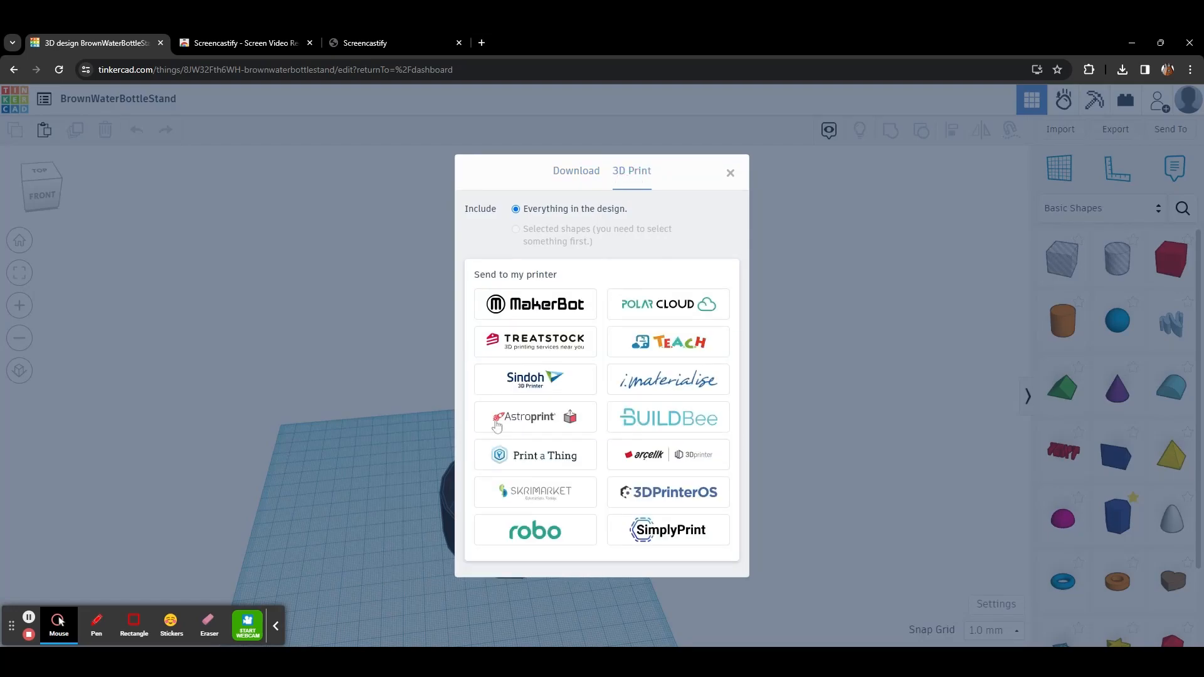
click(565, 174)
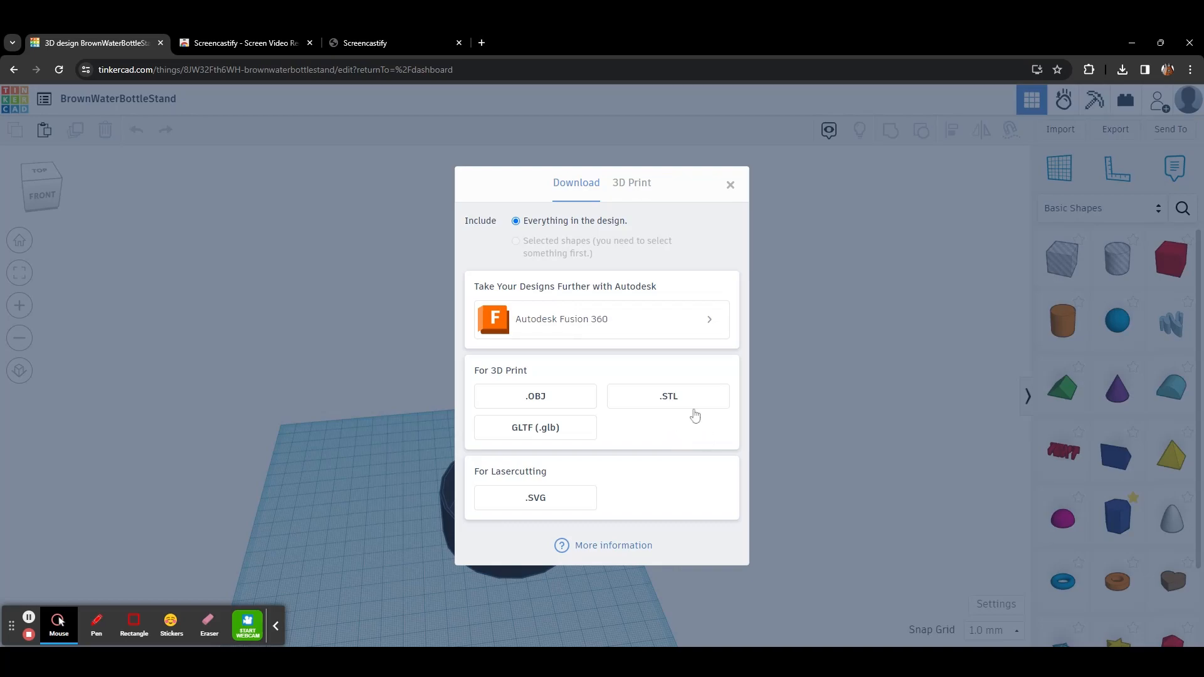
click(669, 404)
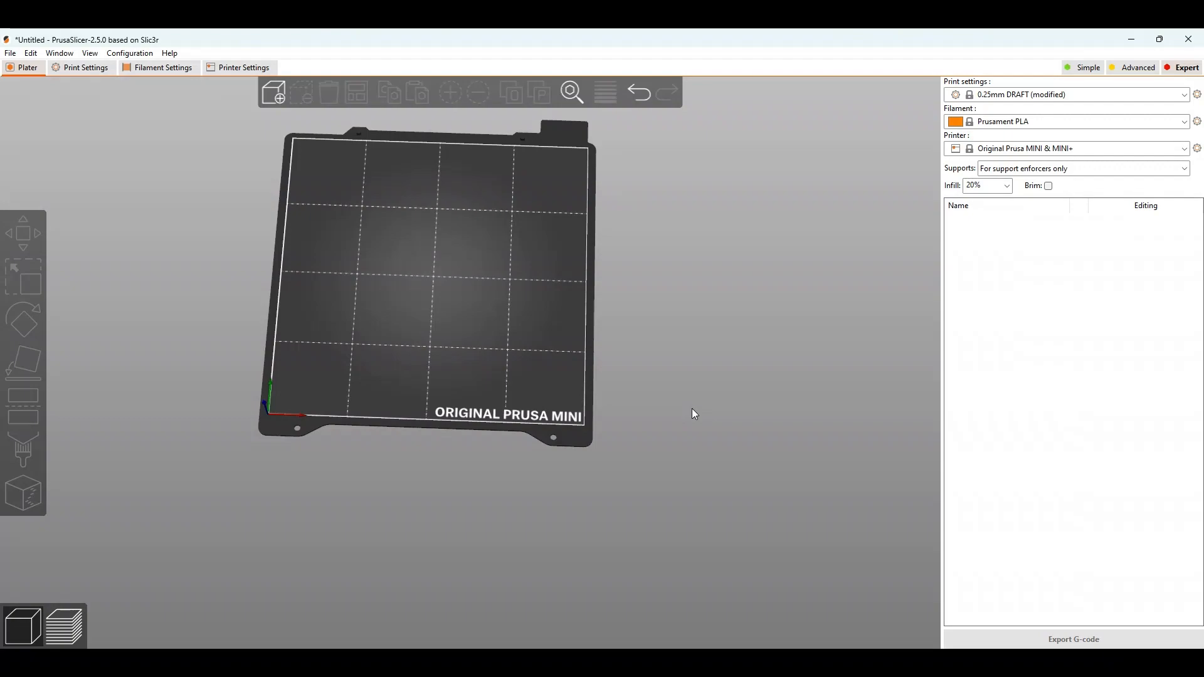
Step: In PrusaSlicer, import today's downloaded model BrownWaterBottleStand (2) onto the print bed
mouse_move(518, 509)
mouse_down()
mouse_move(517, 498)
mouse_move(516, 507)
mouse_up()
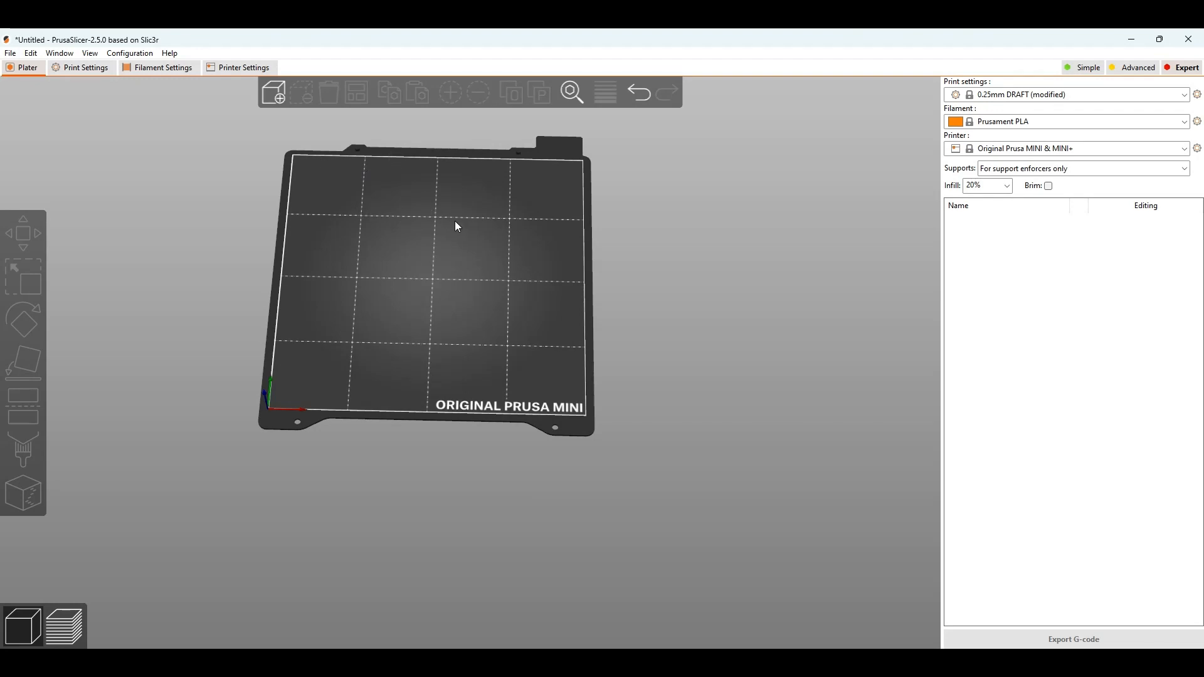
click(275, 94)
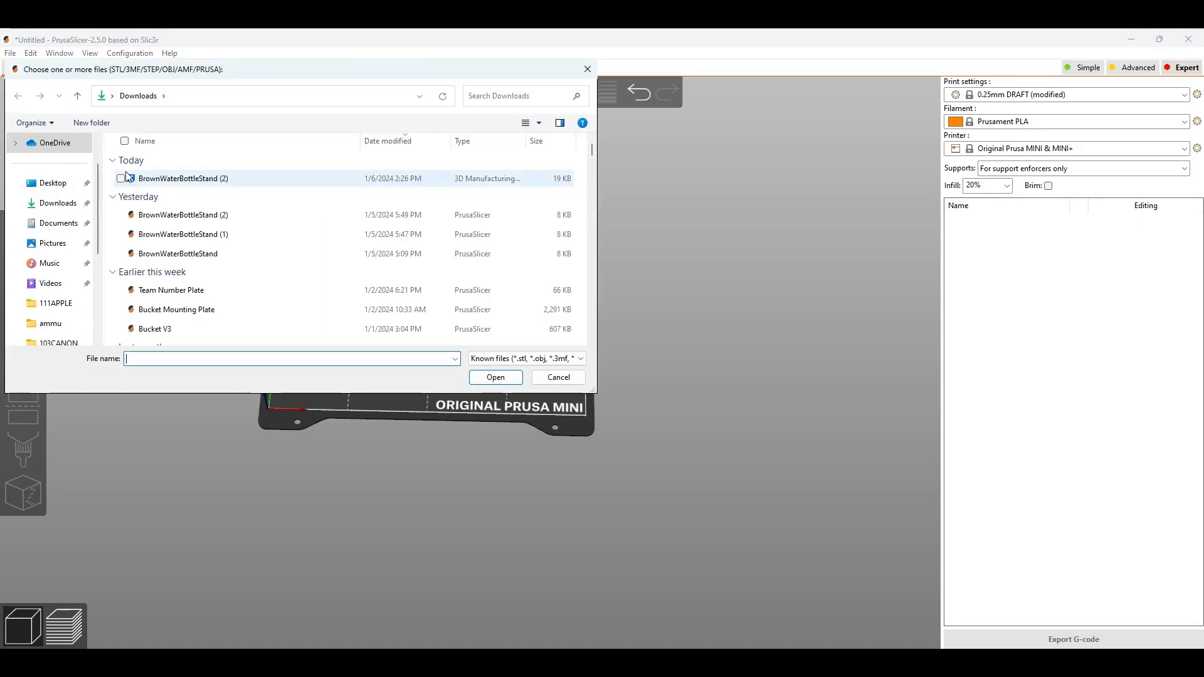
click(233, 182)
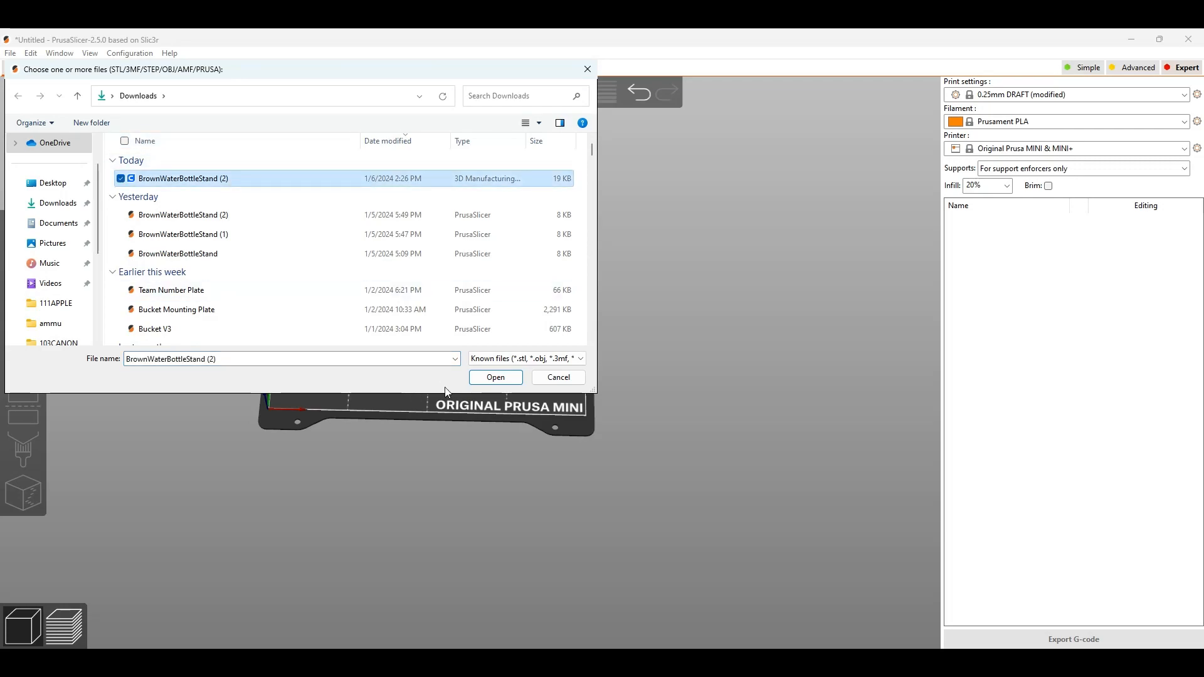
click(477, 382)
Step: Move the stand on the print bed to about X 3.49 in, Y 3.46 in
mouse_move(428, 411)
mouse_down()
mouse_move(435, 391)
mouse_move(397, 376)
mouse_move(371, 344)
mouse_move(426, 341)
mouse_move(439, 397)
mouse_up()
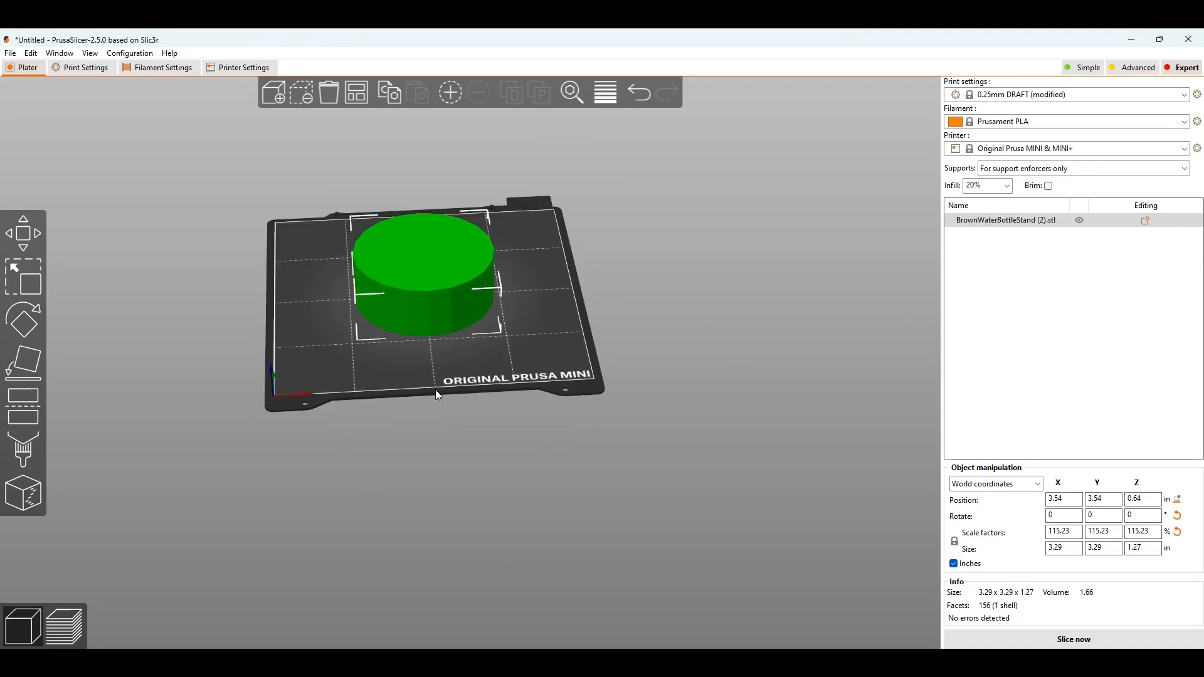
click(25, 235)
drag(313, 390, 371, 331)
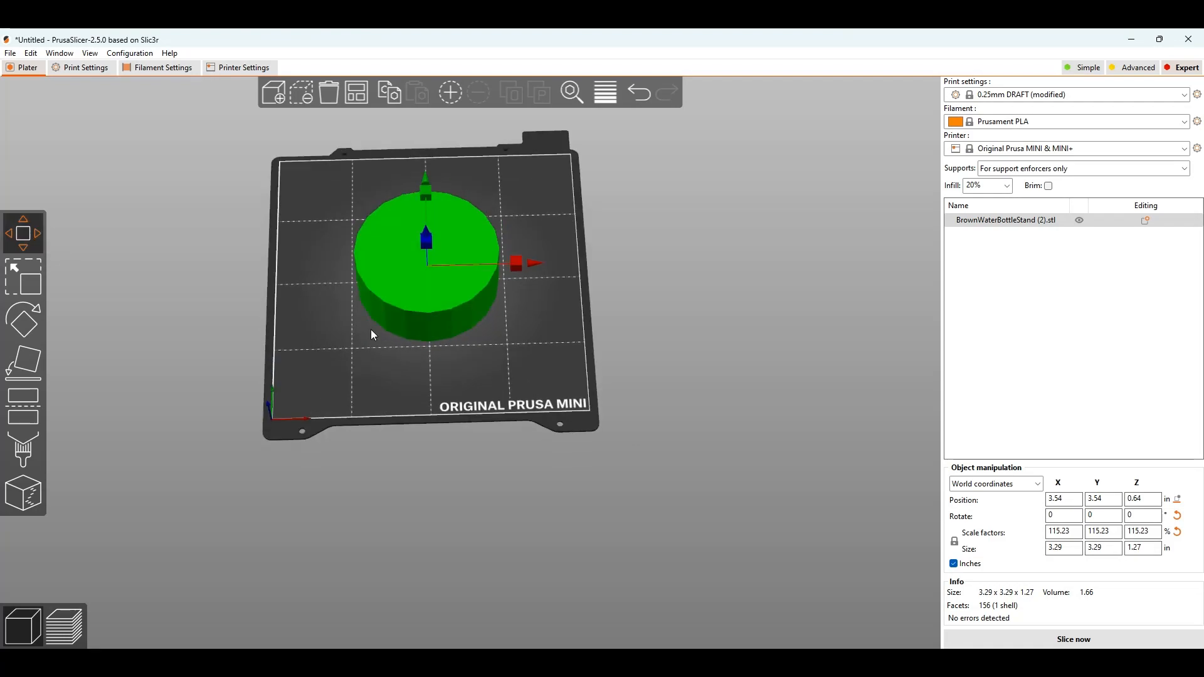
mouse_move(392, 290)
mouse_down()
mouse_move(380, 228)
mouse_move(441, 322)
mouse_move(361, 301)
mouse_move(392, 294)
mouse_up()
Step: Scale the stand uniformly to about 128.81% and rotate it until it stands upright on its rim
click(24, 277)
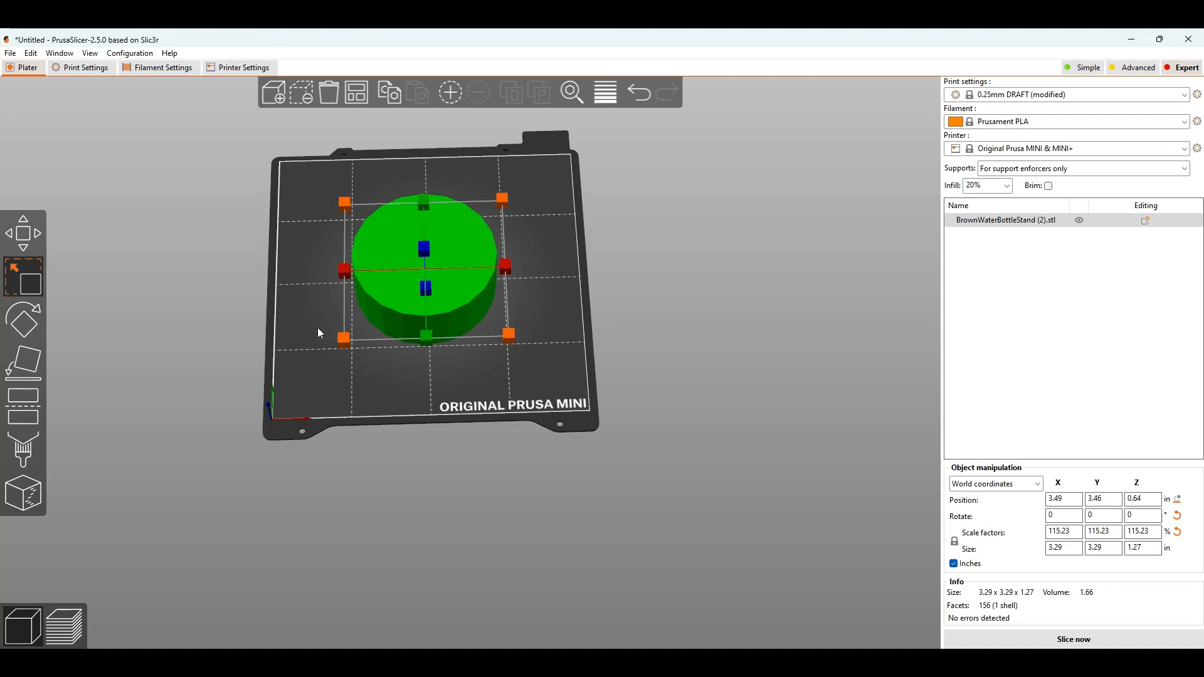
mouse_move(342, 345)
mouse_down()
mouse_move(165, 423)
mouse_move(343, 362)
mouse_up()
click(24, 325)
mouse_move(393, 563)
mouse_down()
mouse_move(356, 516)
mouse_move(403, 549)
mouse_up()
drag(410, 156, 607, 256)
drag(554, 314, 375, 361)
Step: Use Place on Face to rest the stand on a side facet and finally on its flat round face
click(25, 364)
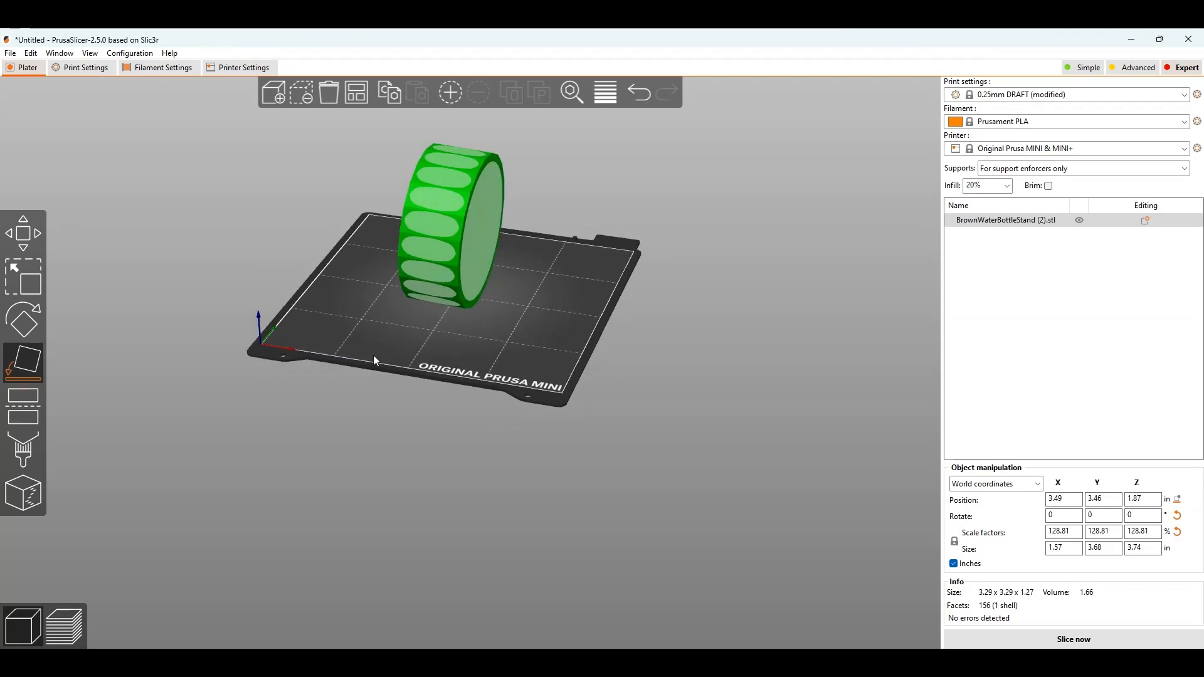
click(432, 231)
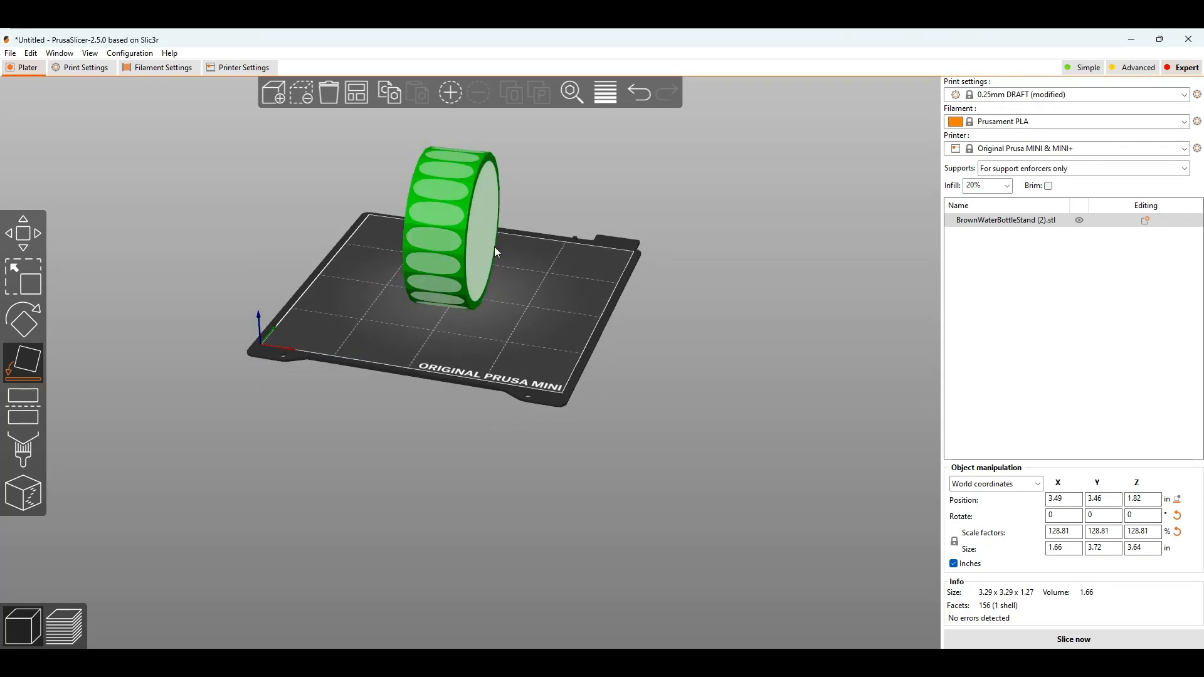
drag(570, 295, 514, 299)
click(540, 287)
mouse_move(452, 357)
mouse_down()
mouse_move(424, 379)
mouse_move(473, 407)
mouse_move(460, 259)
mouse_move(453, 364)
mouse_up()
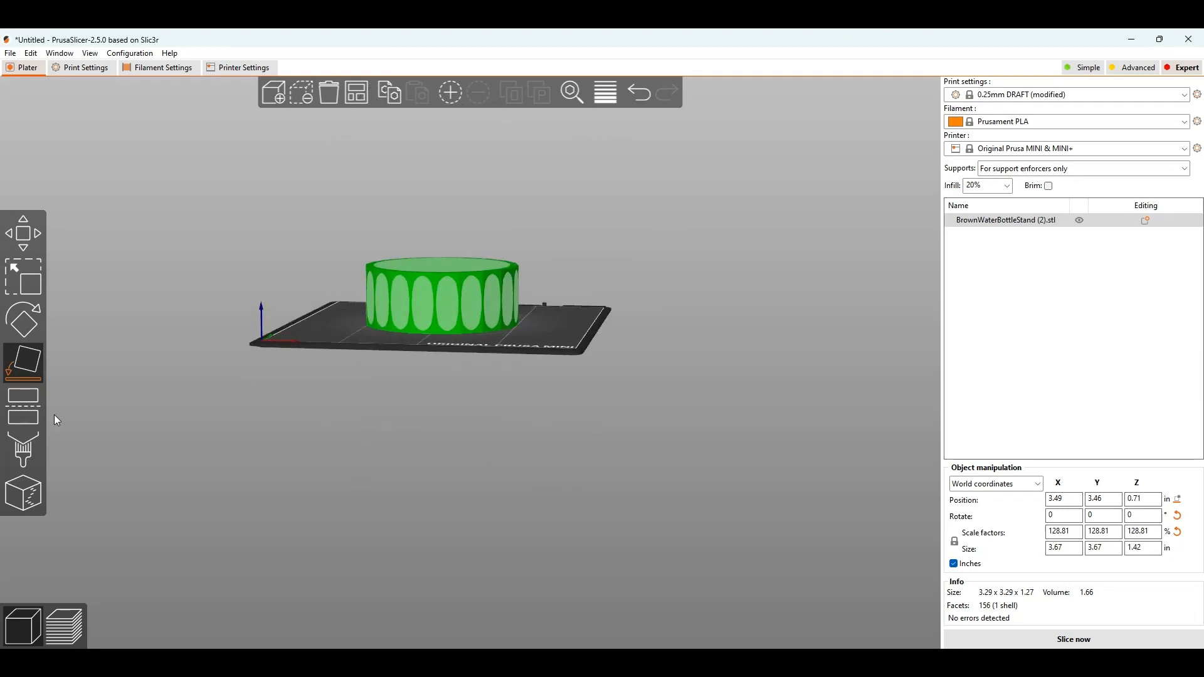
Step: Cut the stand horizontally at Z 0.71 in, keeping both the upper and lower parts
click(36, 408)
drag(290, 407, 296, 434)
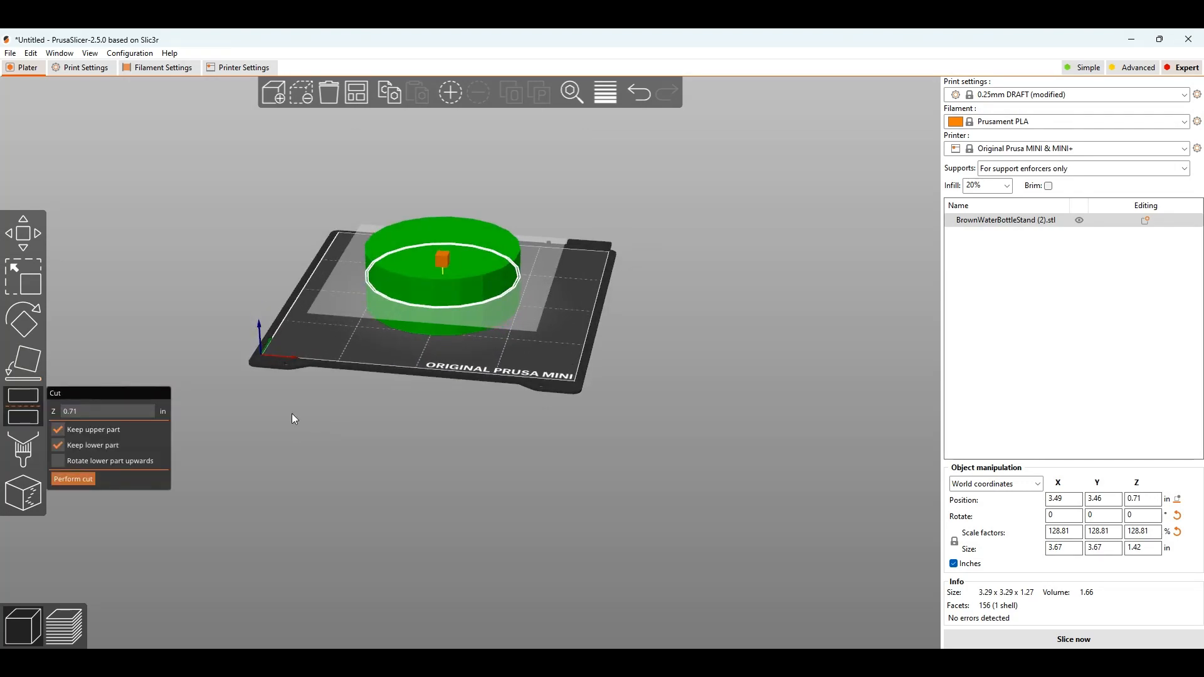
drag(635, 444, 526, 372)
scroll(543, 370, up, 3)
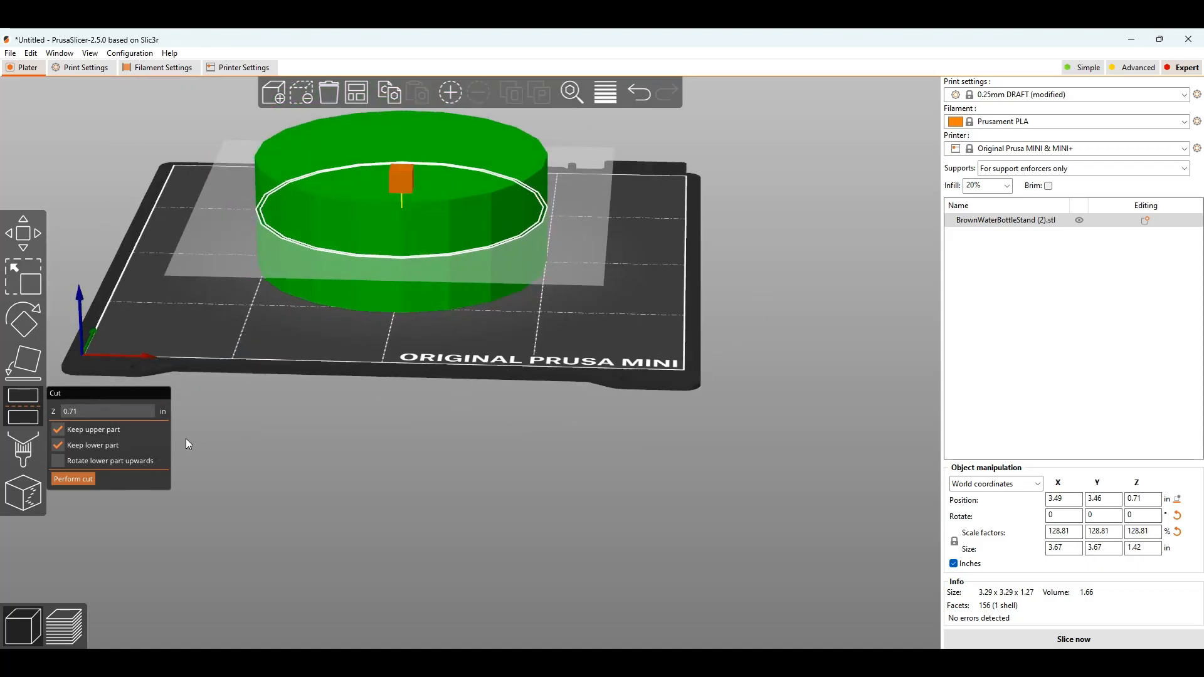
click(65, 482)
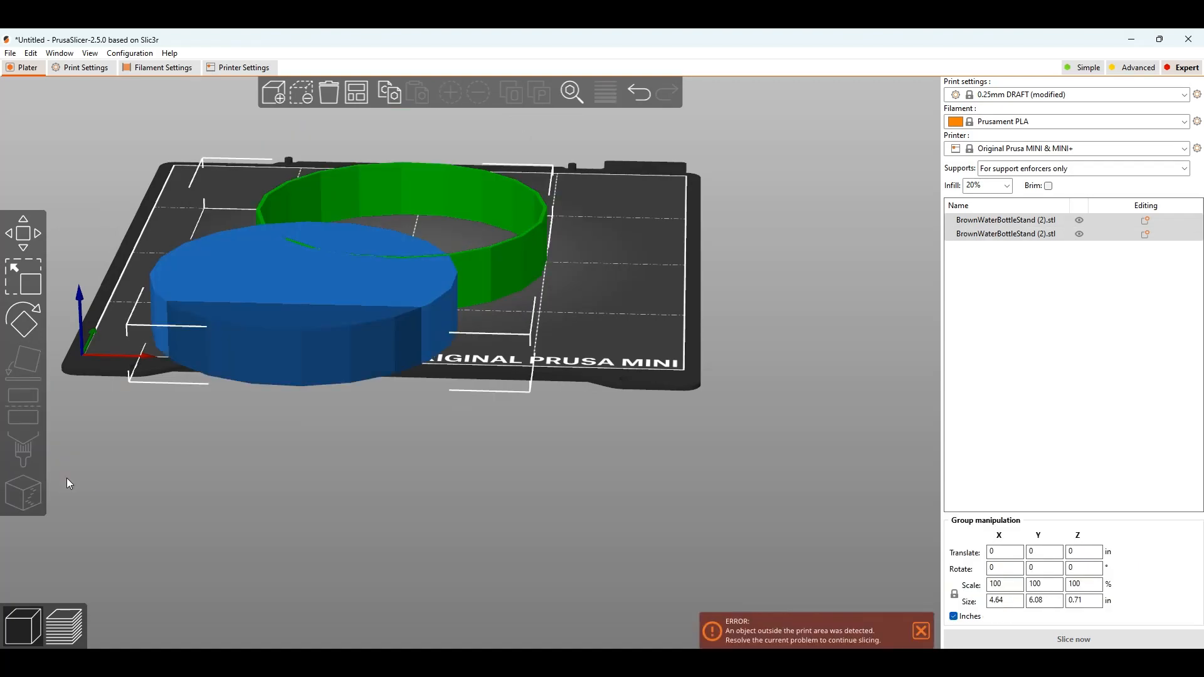
Step: Move the open ring toward the far side of the bed and the closed part to about X 1.95 in, Y 2.1 in
drag(487, 419, 615, 294)
click(606, 274)
drag(525, 209, 601, 156)
click(298, 337)
drag(298, 337, 263, 302)
Step: Paint a curved stroke of support enforcers on the recessed underside of the closed part with the 2.00 sphere brush
drag(617, 351, 603, 394)
scroll(582, 395, up, 5)
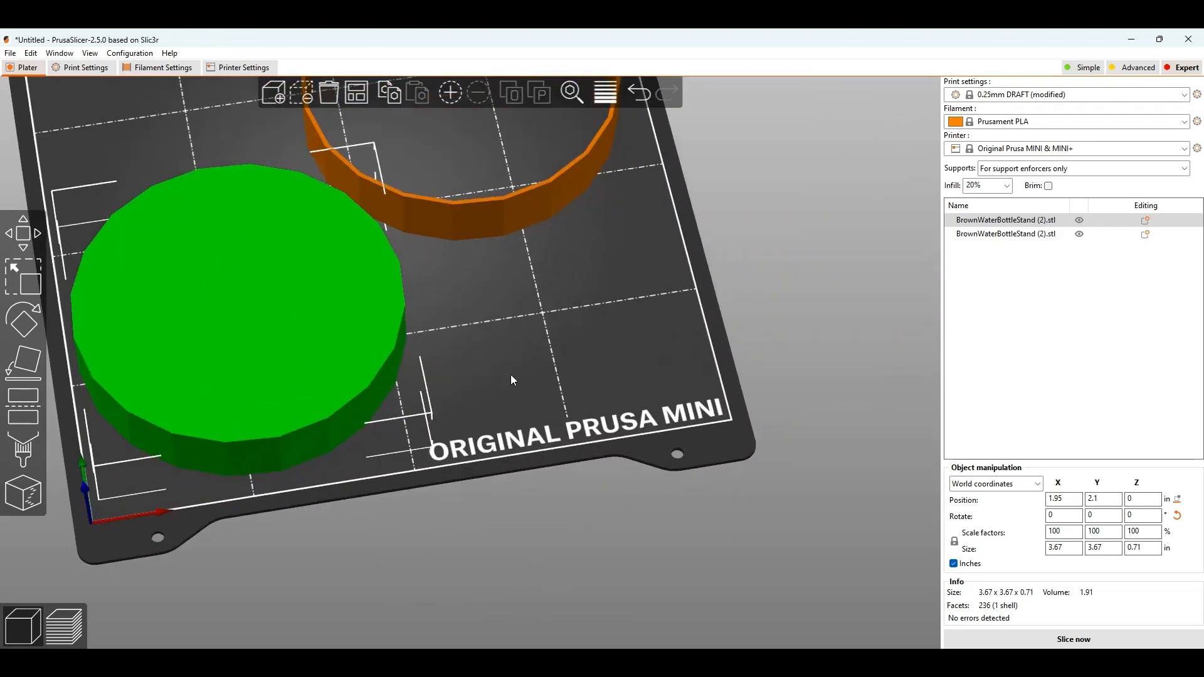
drag(511, 376, 505, 388)
click(24, 450)
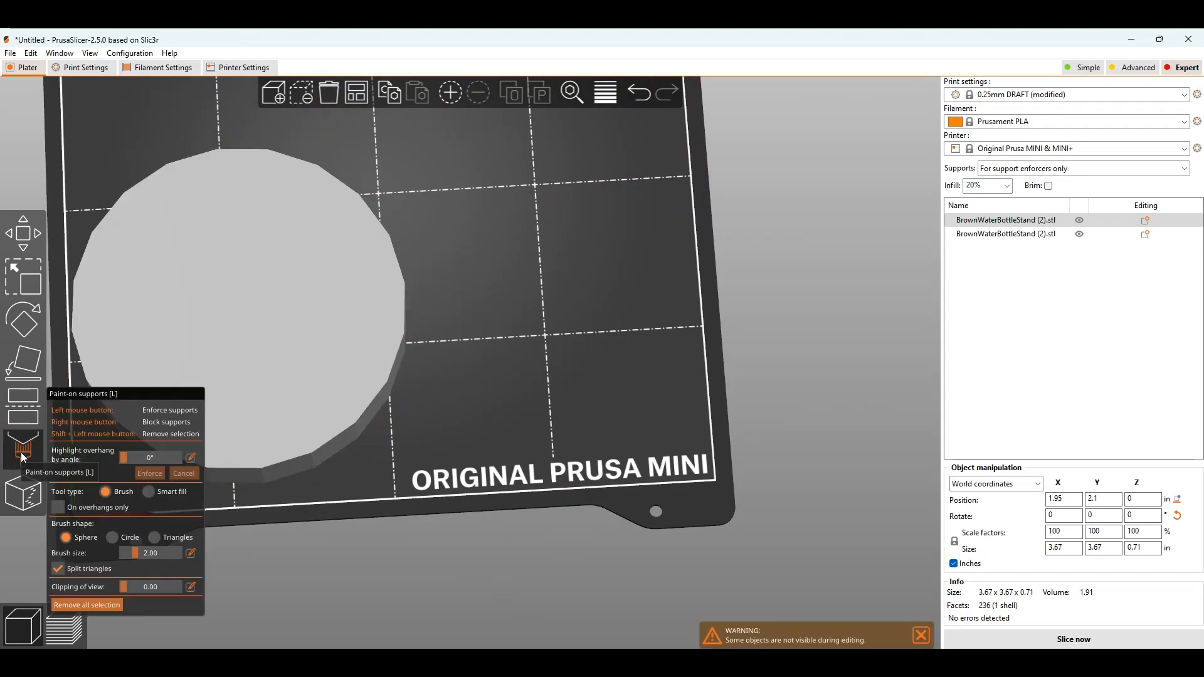
mouse_move(403, 481)
mouse_down()
mouse_move(464, 317)
mouse_move(459, 340)
mouse_move(469, 329)
mouse_up()
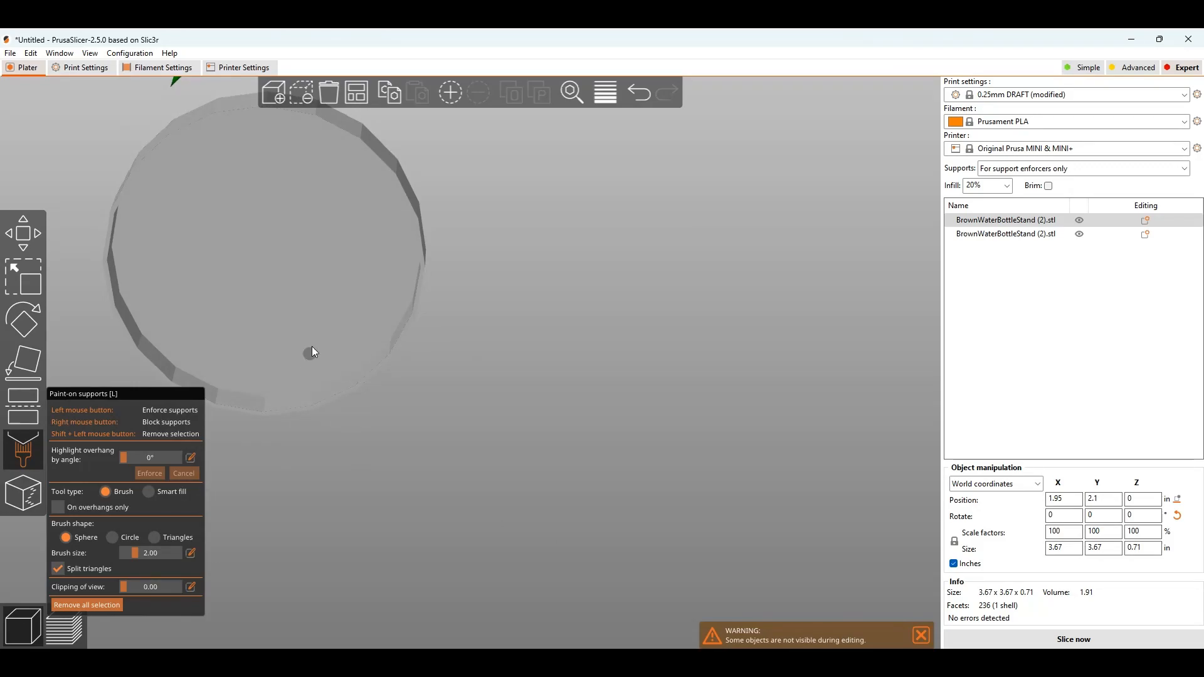
drag(262, 221, 287, 226)
mouse_move(305, 296)
mouse_down()
mouse_move(236, 291)
mouse_move(194, 242)
mouse_move(209, 221)
mouse_up()
drag(605, 250, 612, 294)
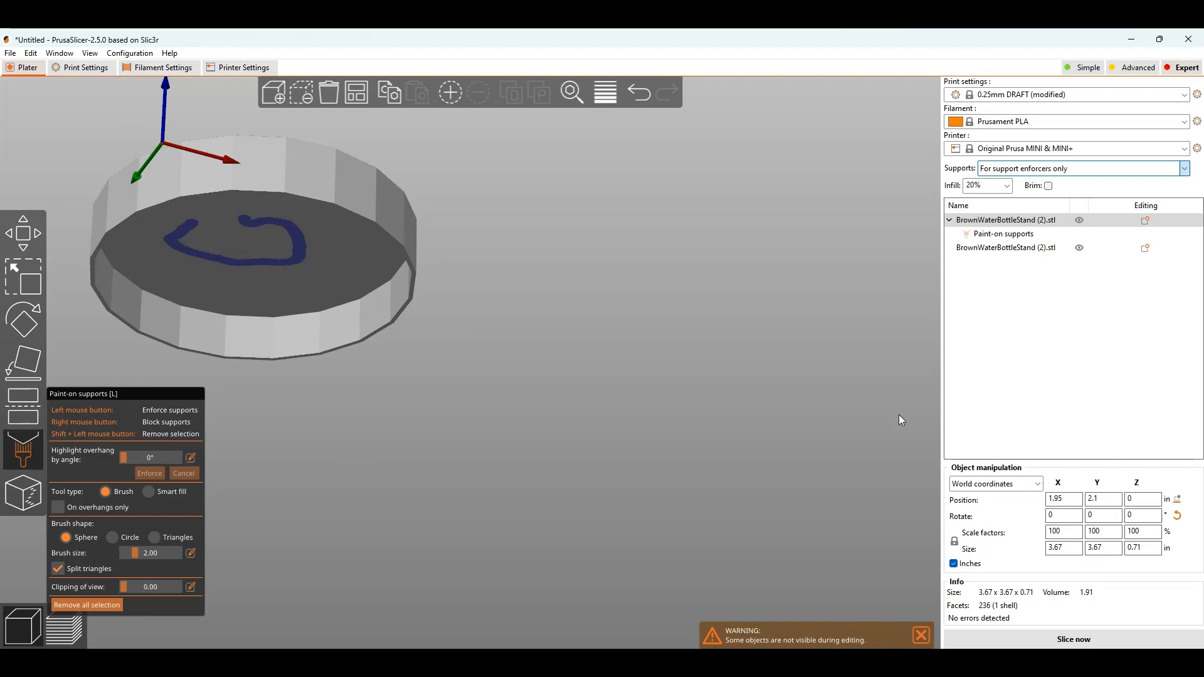
Step: Slice both parts and inspect the generated supports under the closed part in the preview
click(987, 633)
scroll(273, 476, up, 5)
drag(287, 443, 330, 475)
drag(396, 183, 431, 186)
drag(423, 248, 447, 221)
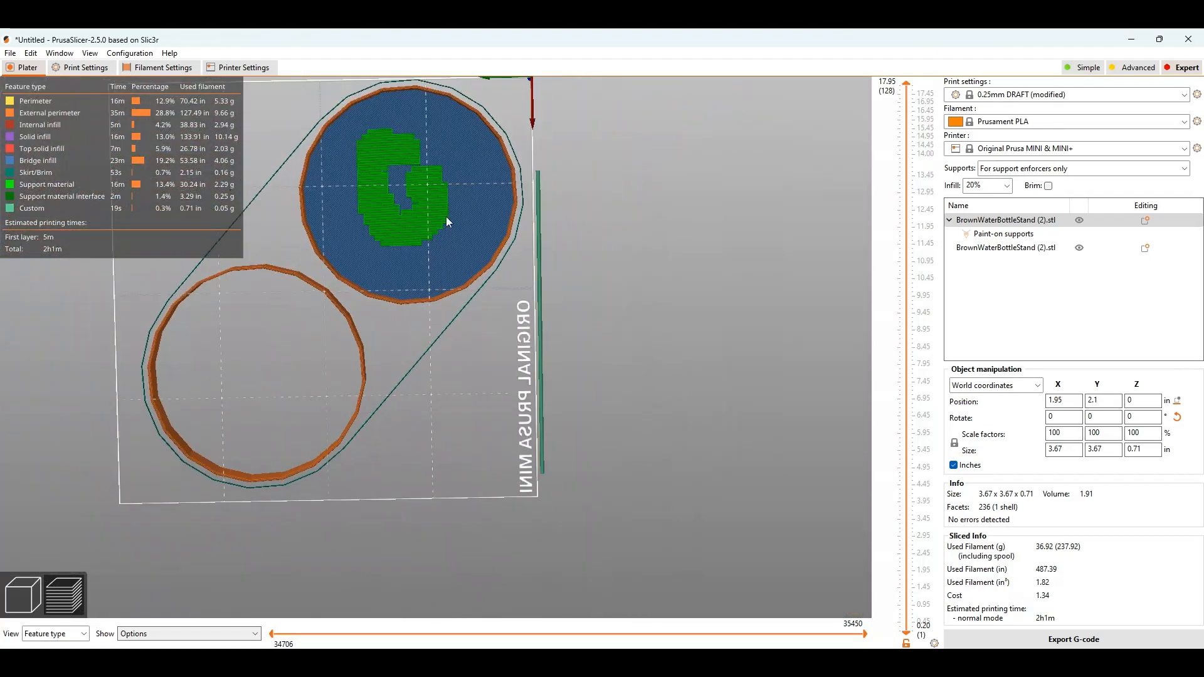
drag(631, 238, 631, 261)
Step: Hide the perimeters, all infill types, skirt/brim and custom features in the preview to examine only the support material
click(108, 101)
click(40, 125)
click(42, 149)
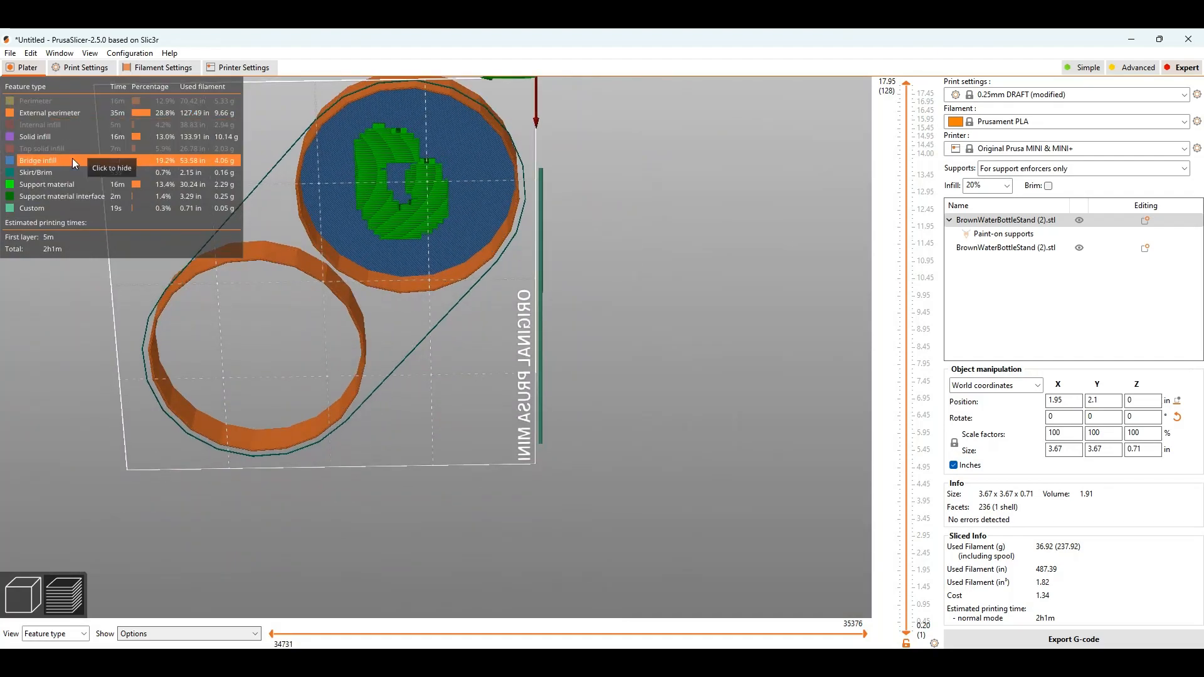
click(73, 159)
click(43, 208)
click(55, 171)
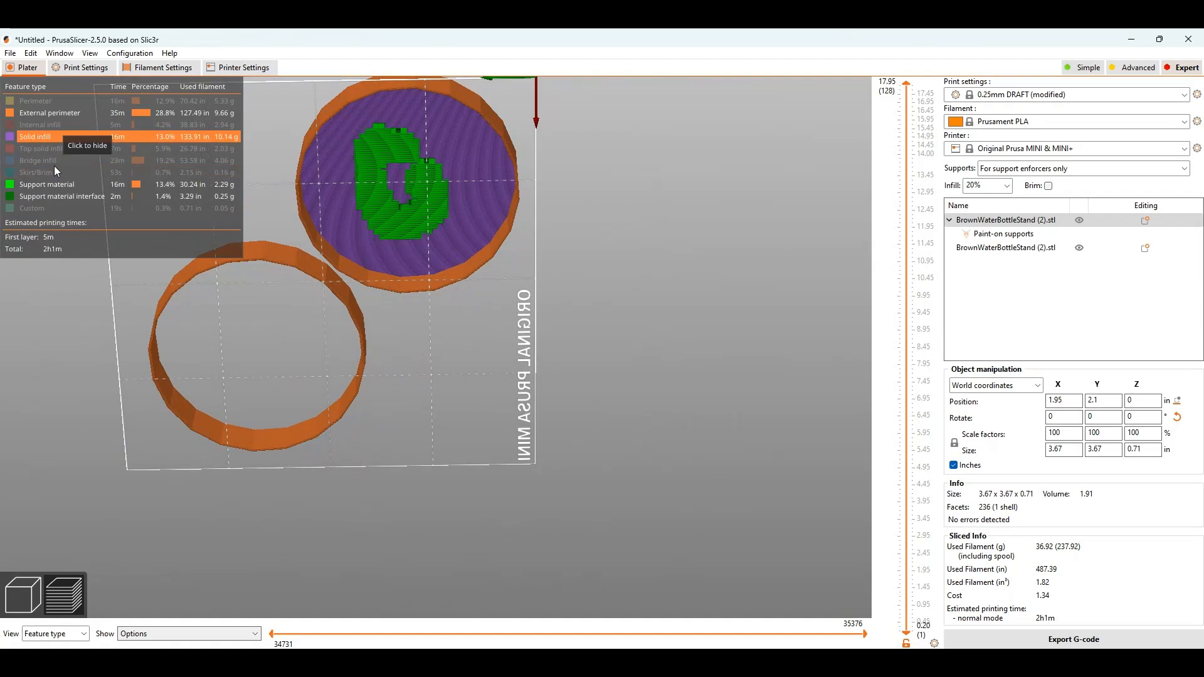
click(45, 136)
click(47, 113)
drag(401, 238, 585, 390)
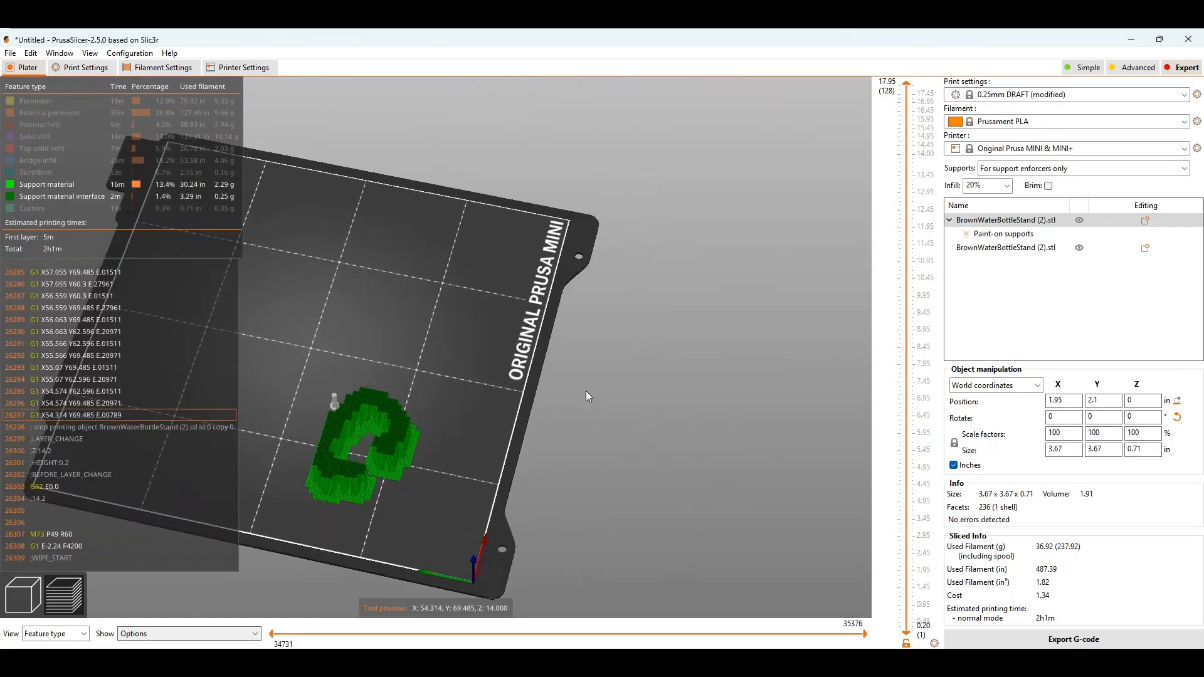
Step: Paint an enforced seam patch on the outer side wall of the closed part with the 2.00 sphere brush
click(39, 613)
mouse_move(379, 594)
mouse_down()
mouse_move(633, 459)
mouse_move(443, 523)
mouse_up()
click(26, 502)
drag(461, 472, 453, 400)
click(348, 329)
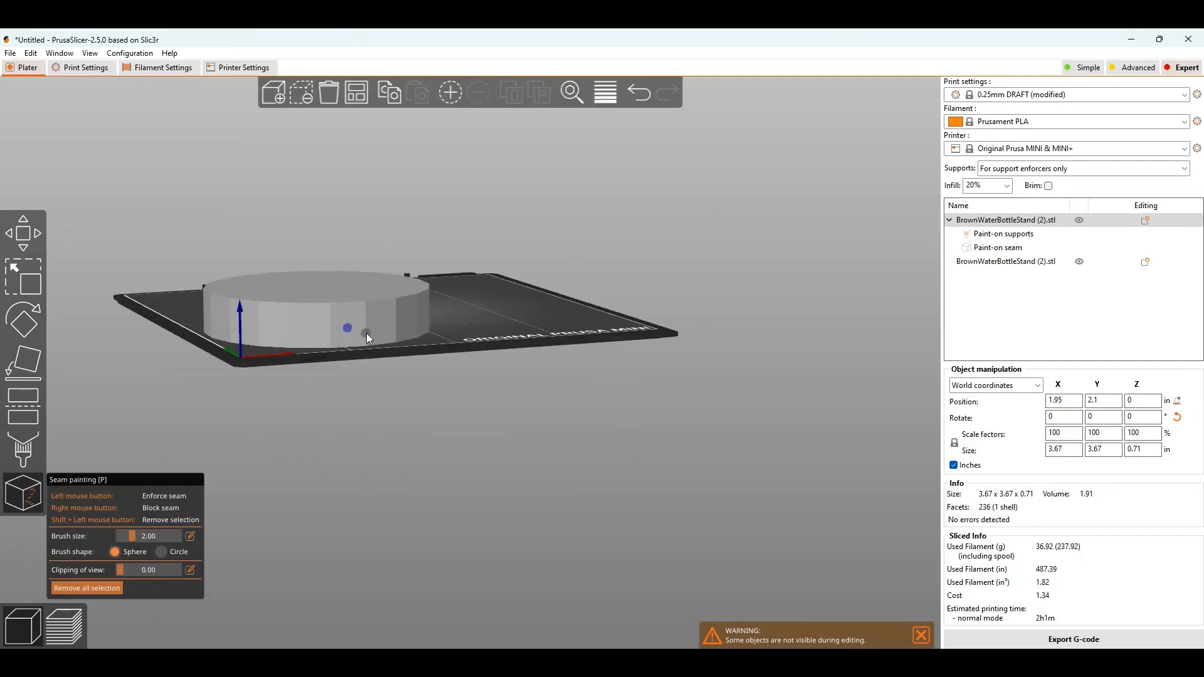
scroll(367, 333, up, 3)
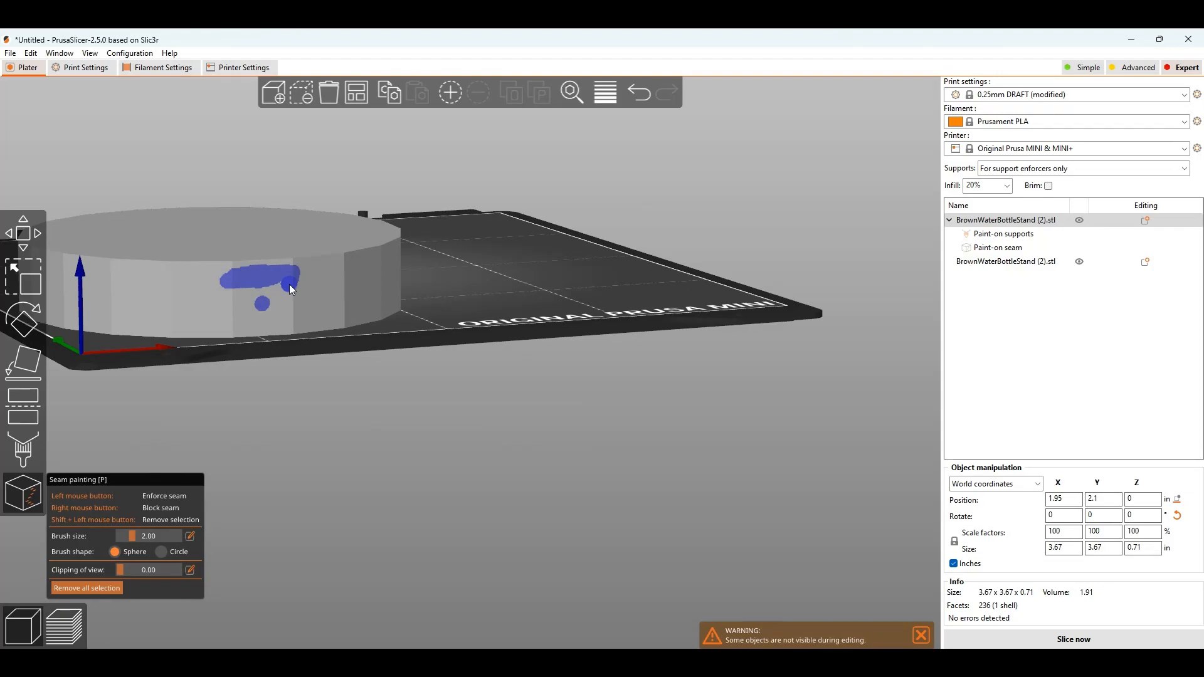
mouse_move(246, 279)
mouse_down()
mouse_move(285, 310)
mouse_move(242, 306)
mouse_move(323, 265)
mouse_up()
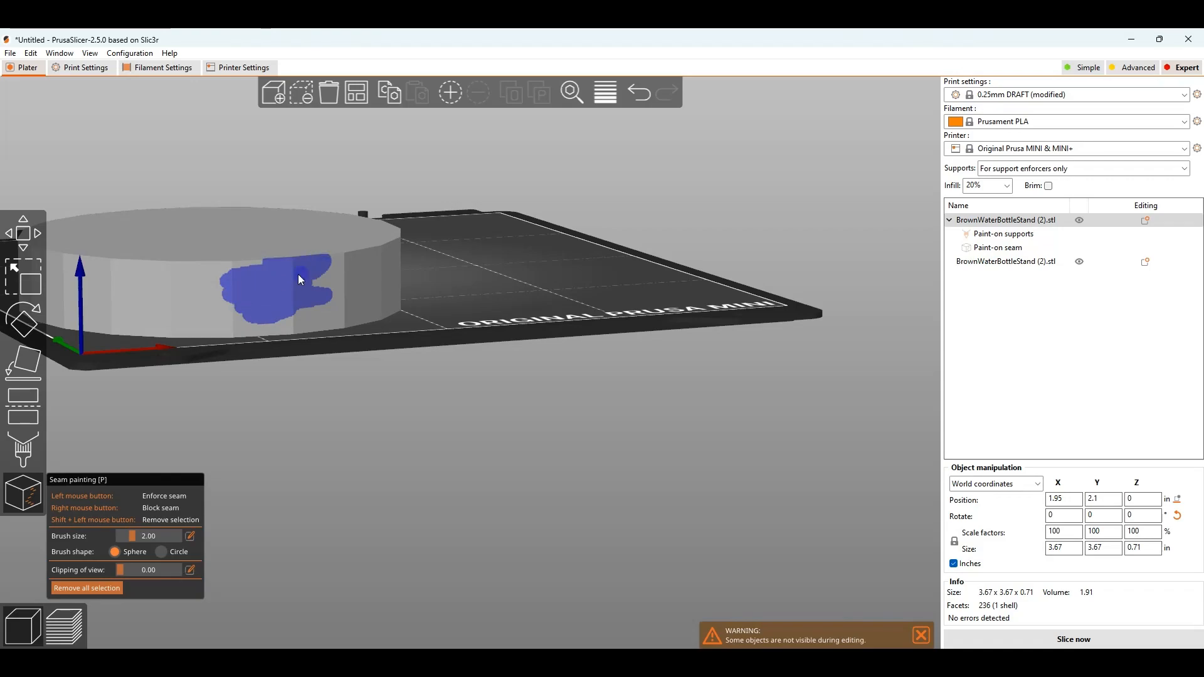
mouse_move(427, 435)
mouse_down()
mouse_move(423, 458)
mouse_move(367, 427)
mouse_up()
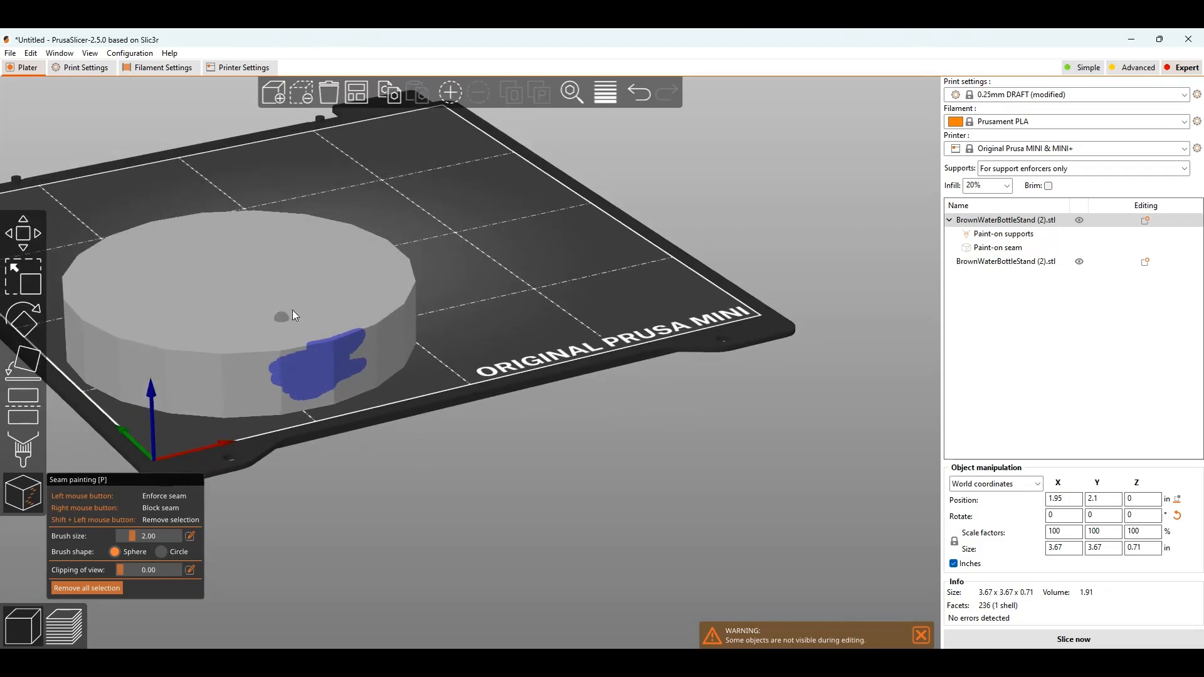
Step: Undo the seam and support painting, the part moves, the cut and the earlier transformations back to the single imported stand
click(638, 97)
click(638, 97)
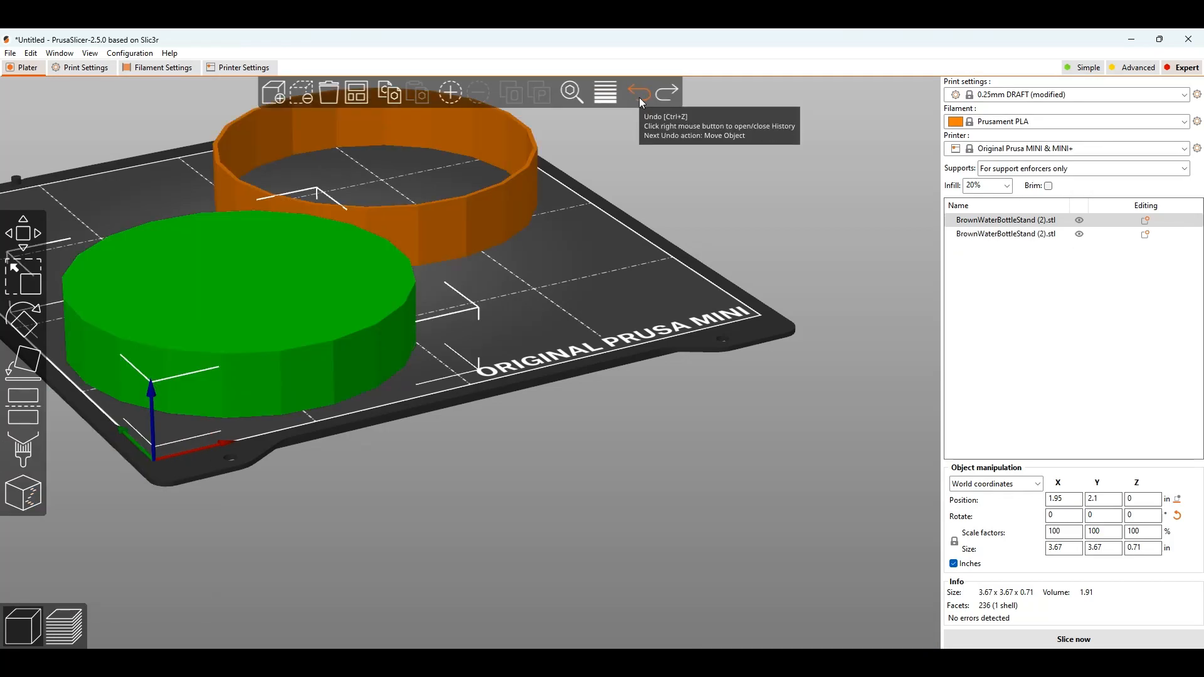
click(638, 96)
click(638, 96)
click(638, 97)
click(638, 97)
click(638, 96)
click(639, 97)
click(638, 96)
click(639, 96)
click(689, 355)
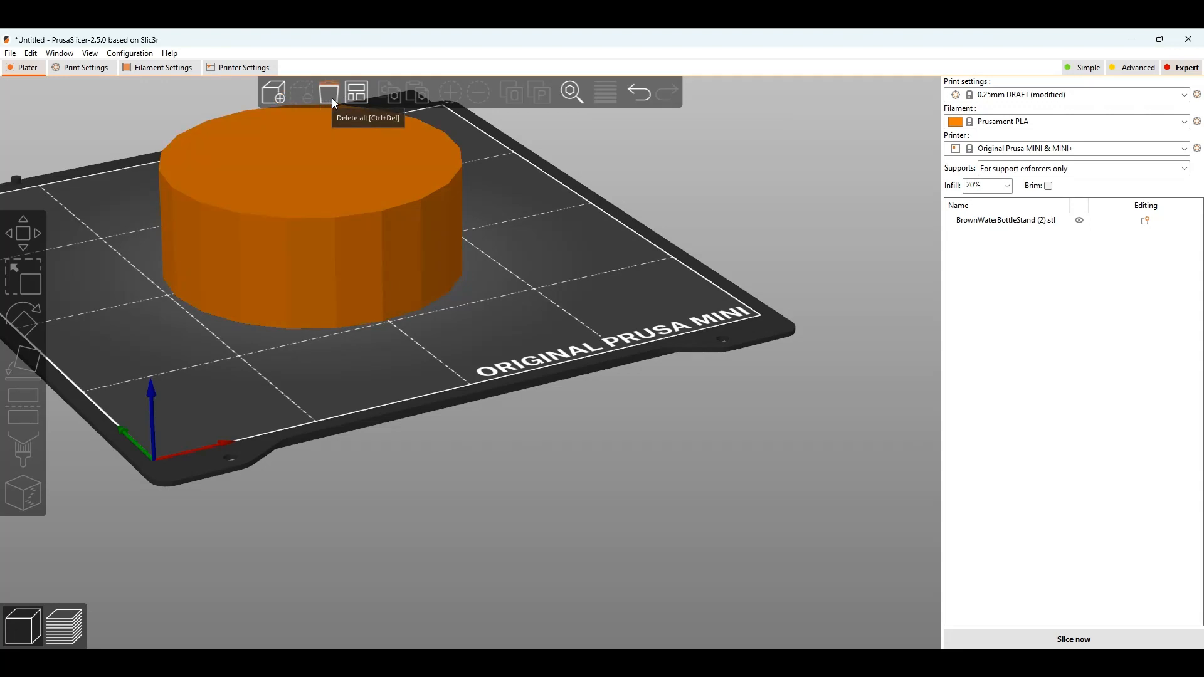
drag(603, 283, 569, 367)
scroll(568, 366, down, 4)
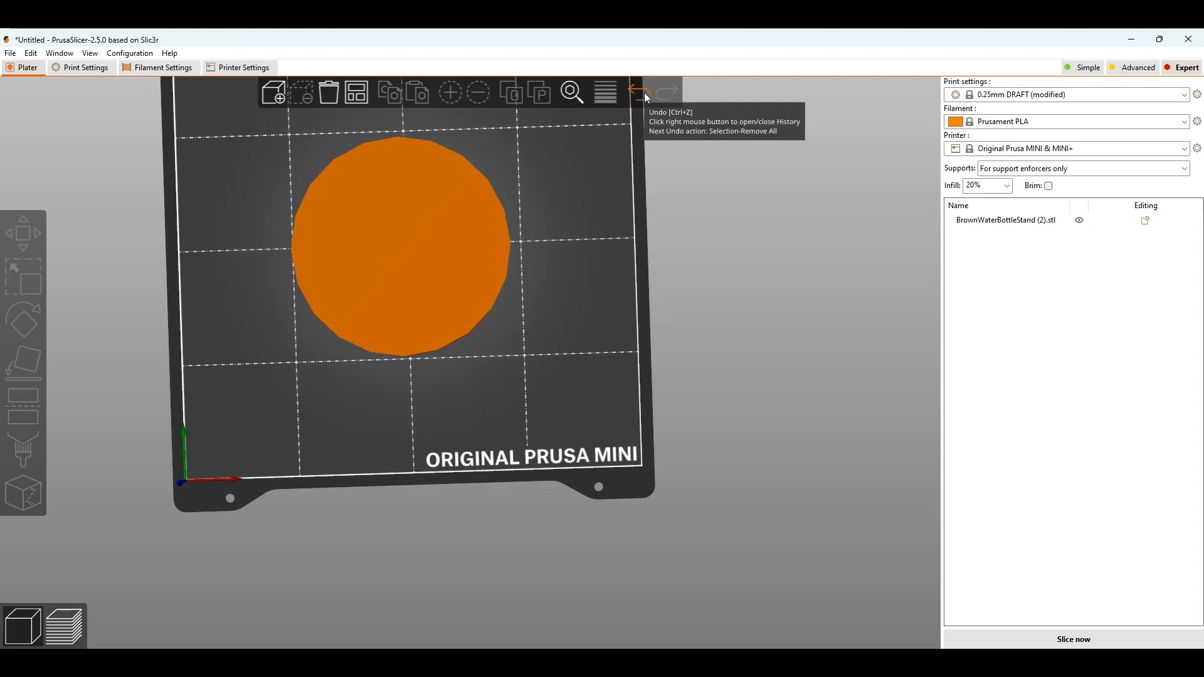
mouse_move(628, 367)
mouse_down()
mouse_move(632, 332)
mouse_move(647, 364)
mouse_move(607, 378)
mouse_move(627, 363)
mouse_up()
scroll(626, 361, up, 4)
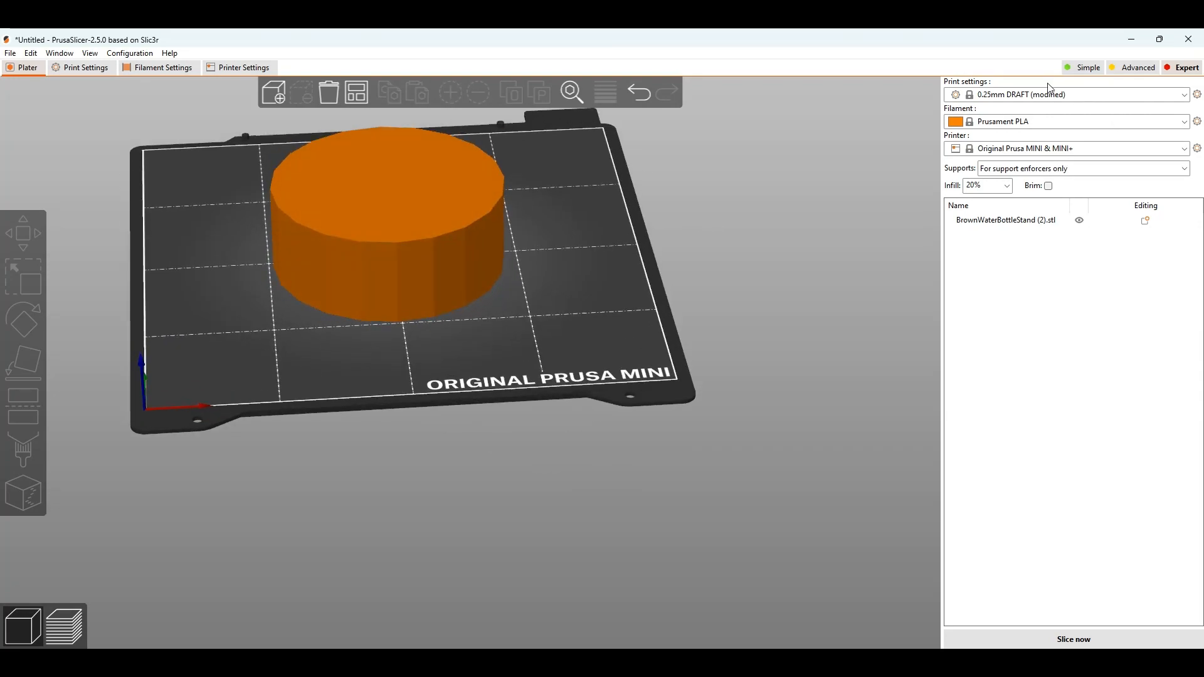
click(1002, 124)
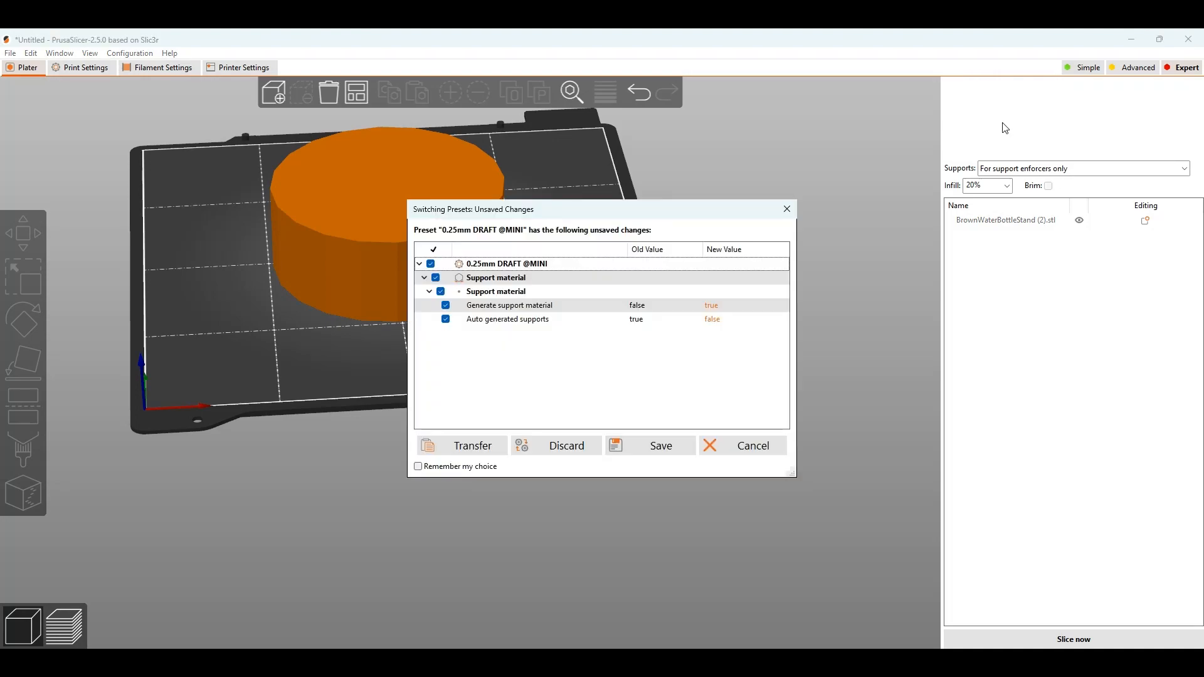
click(794, 211)
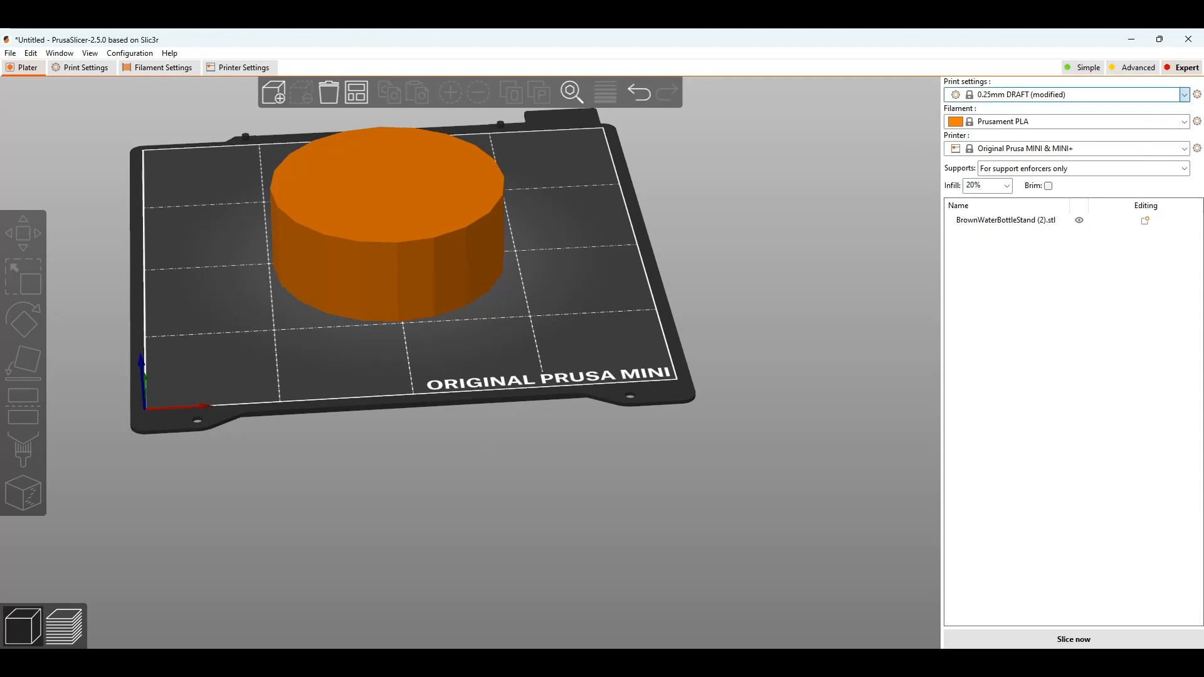
click(1002, 124)
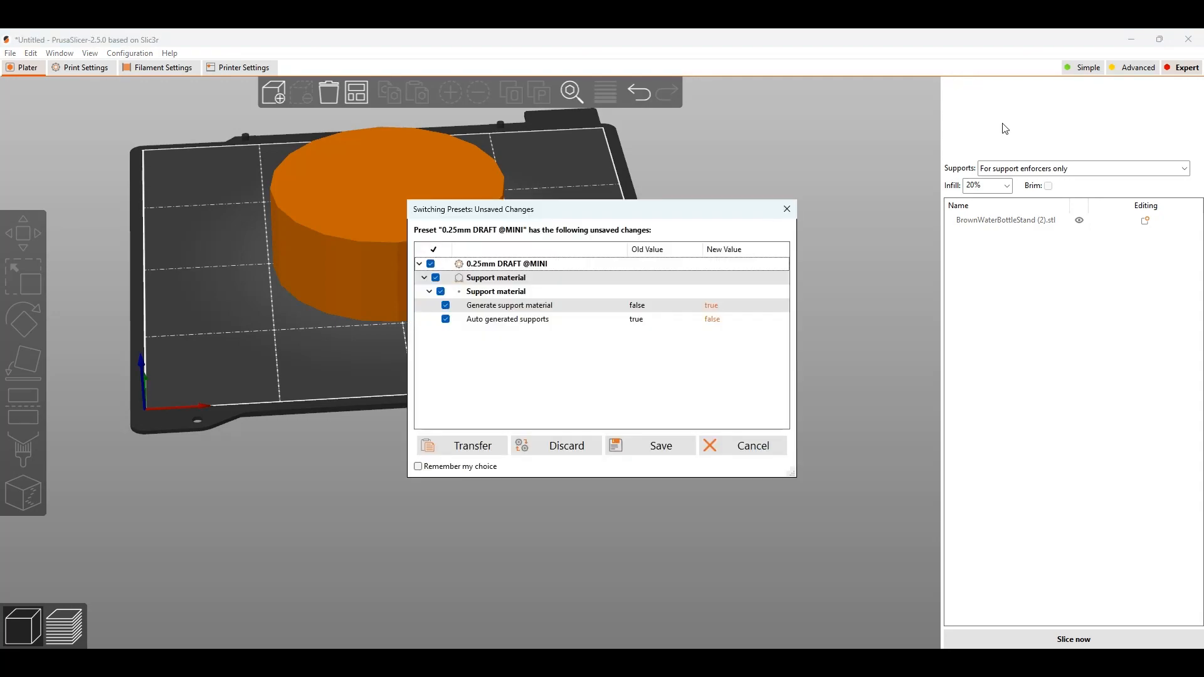
click(652, 446)
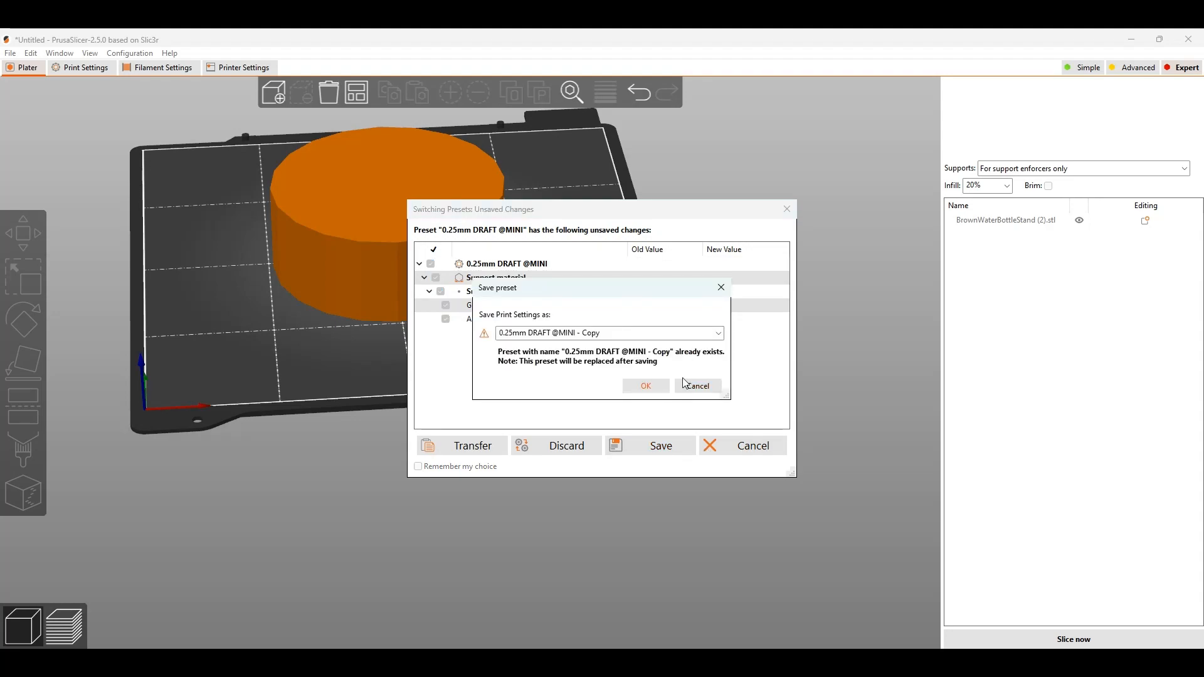
click(658, 387)
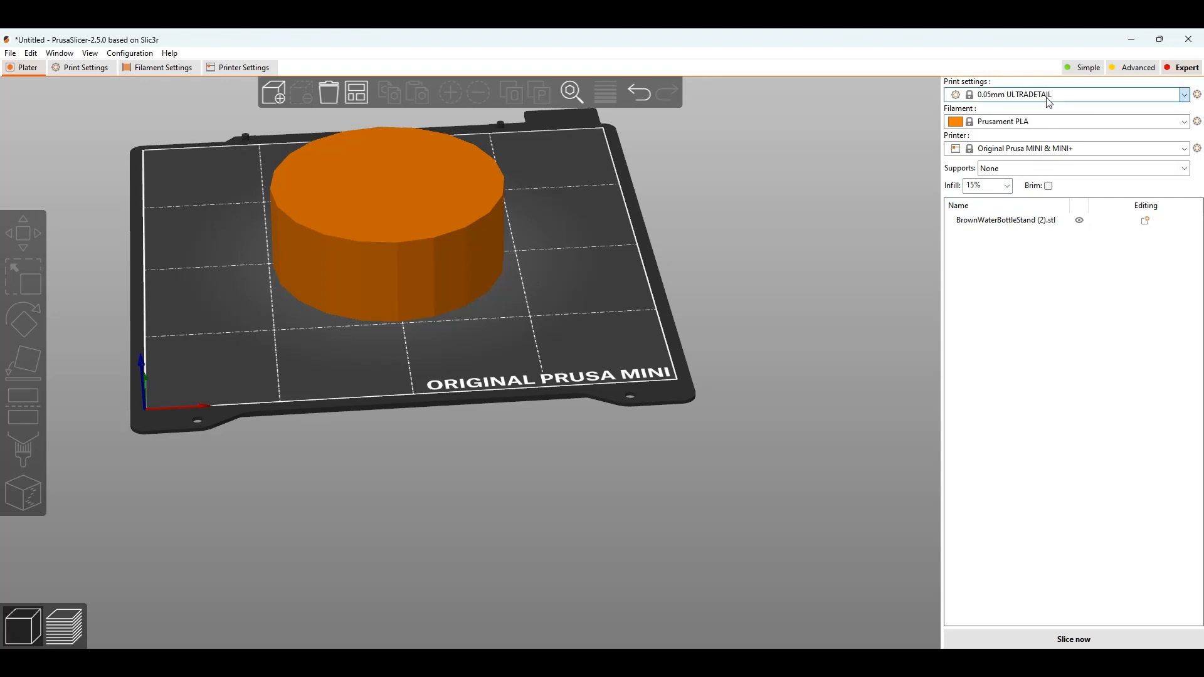
click(1020, 161)
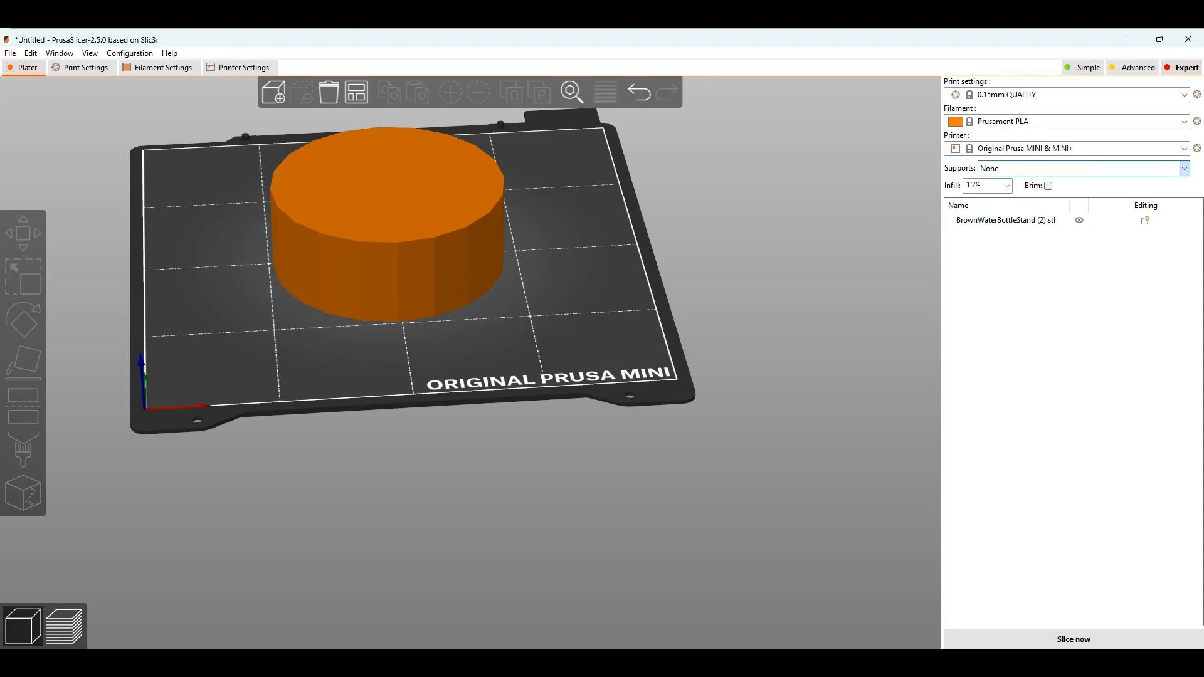
Step: Slice the stand with the 0.15mm QUALITY profile and compare the sliced preview with the 3D editor view
drag(649, 298, 655, 297)
click(1072, 639)
drag(753, 559, 706, 518)
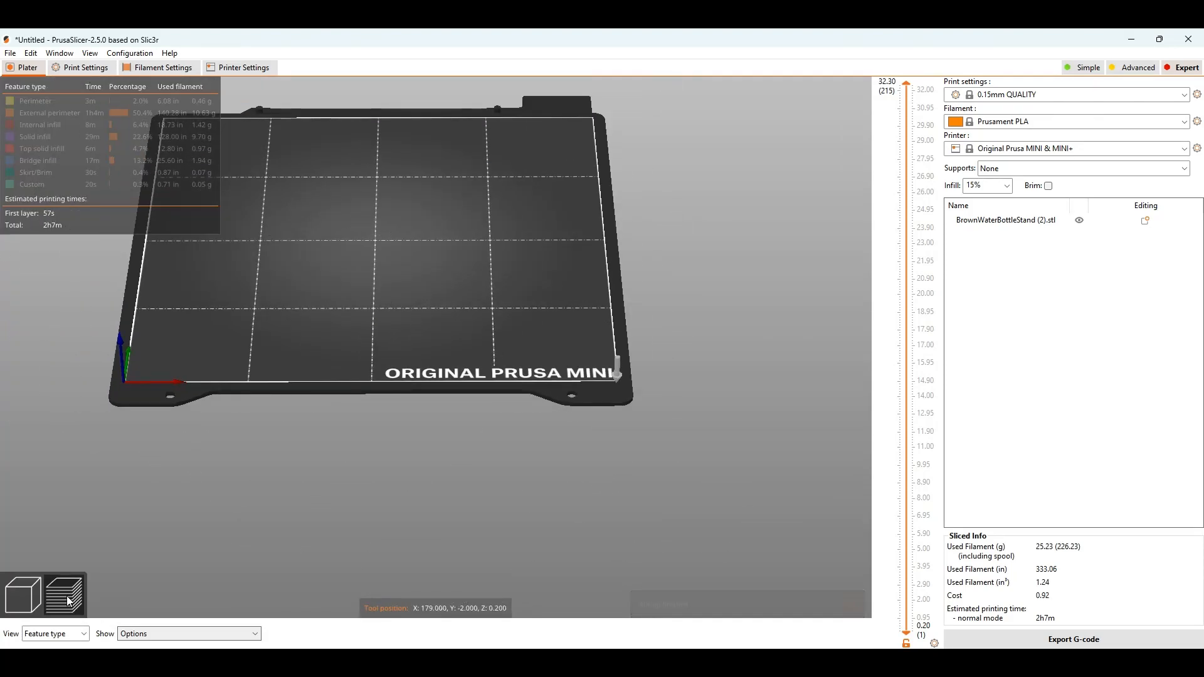
click(10, 593)
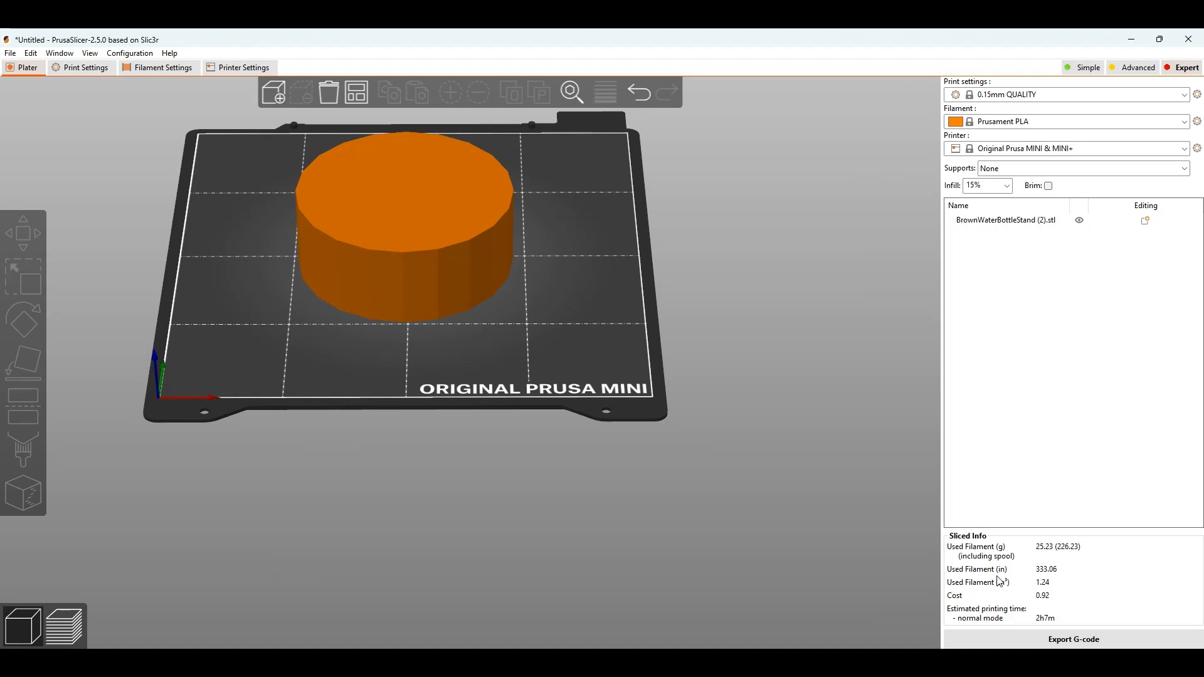
scroll(467, 483, up, 3)
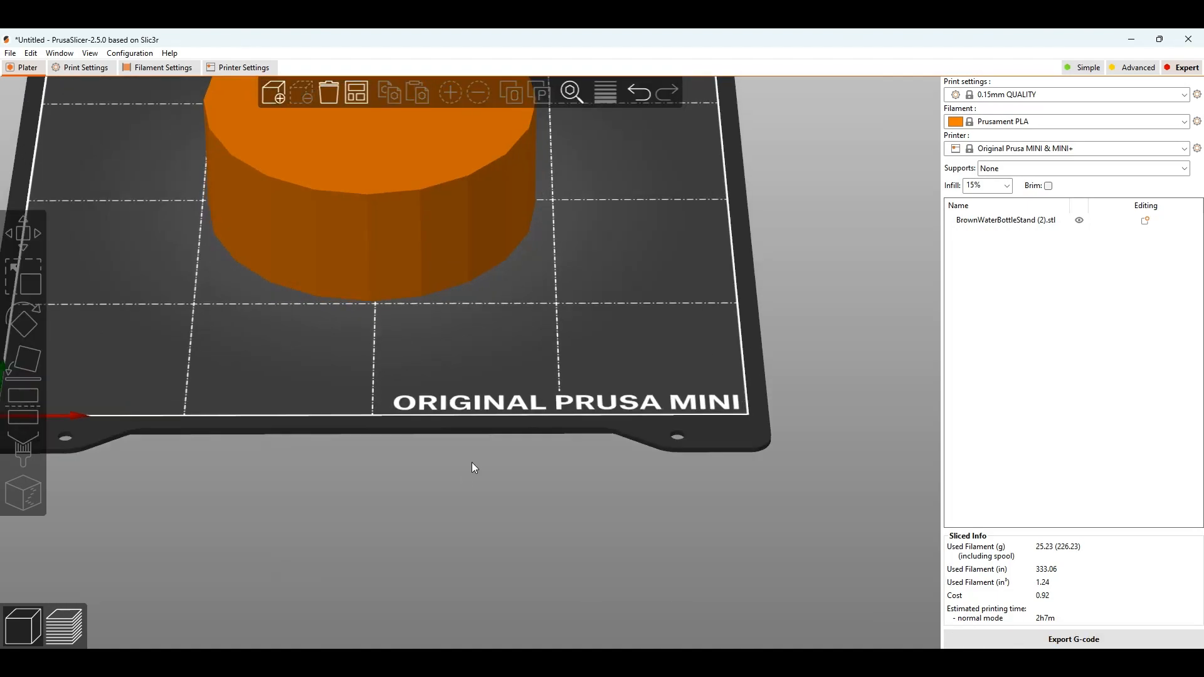
click(64, 625)
scroll(110, 607, down, 5)
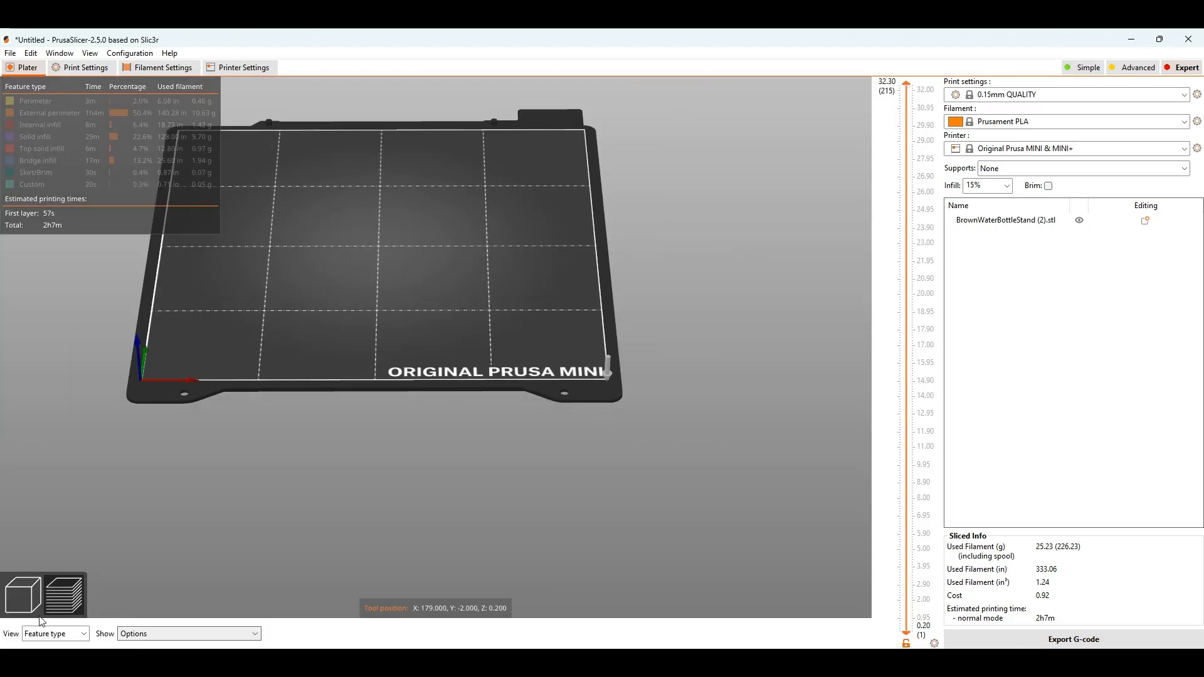
click(29, 596)
click(398, 226)
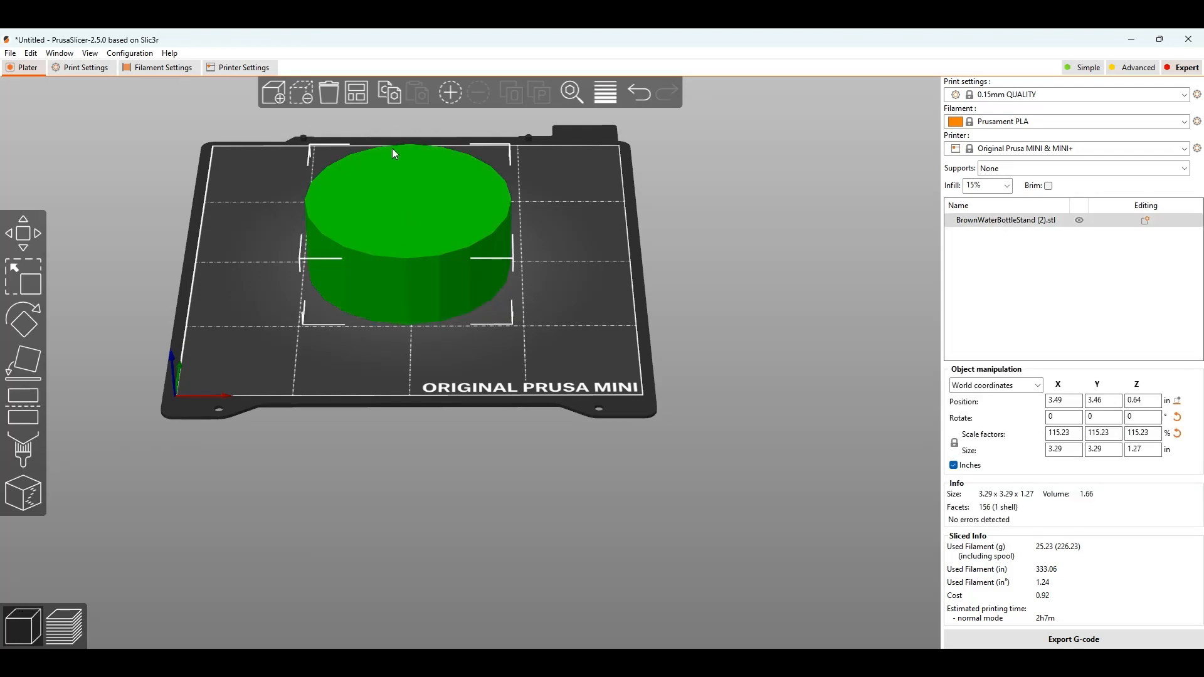
click(1074, 641)
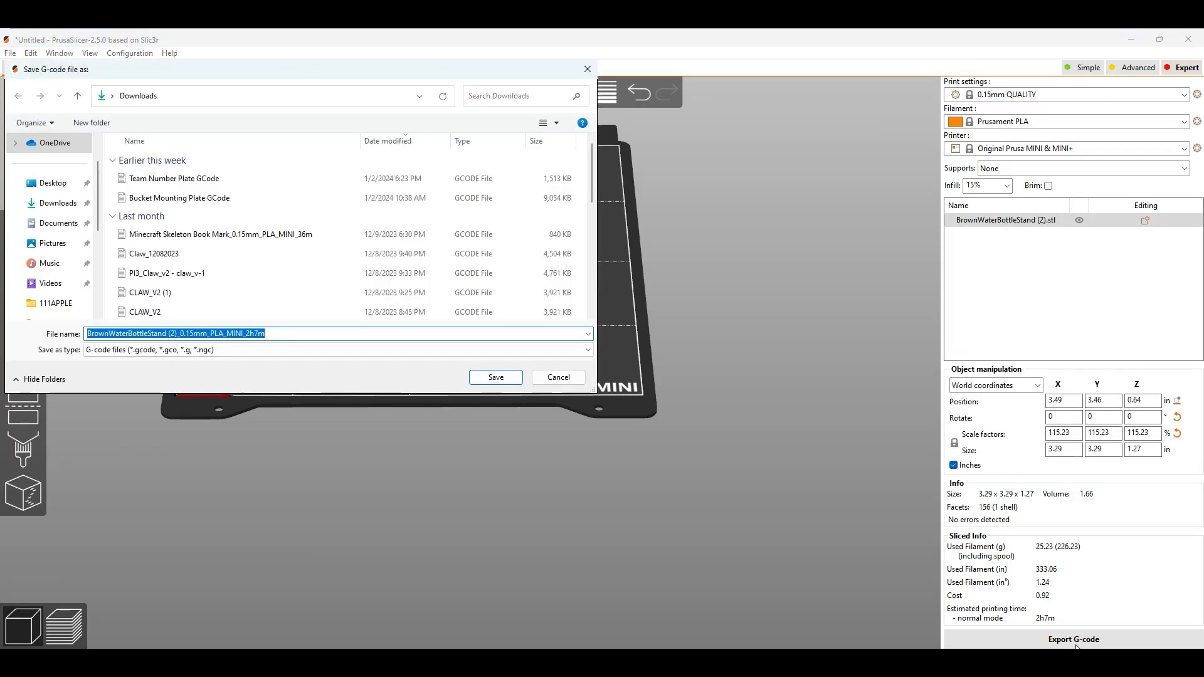
click(588, 70)
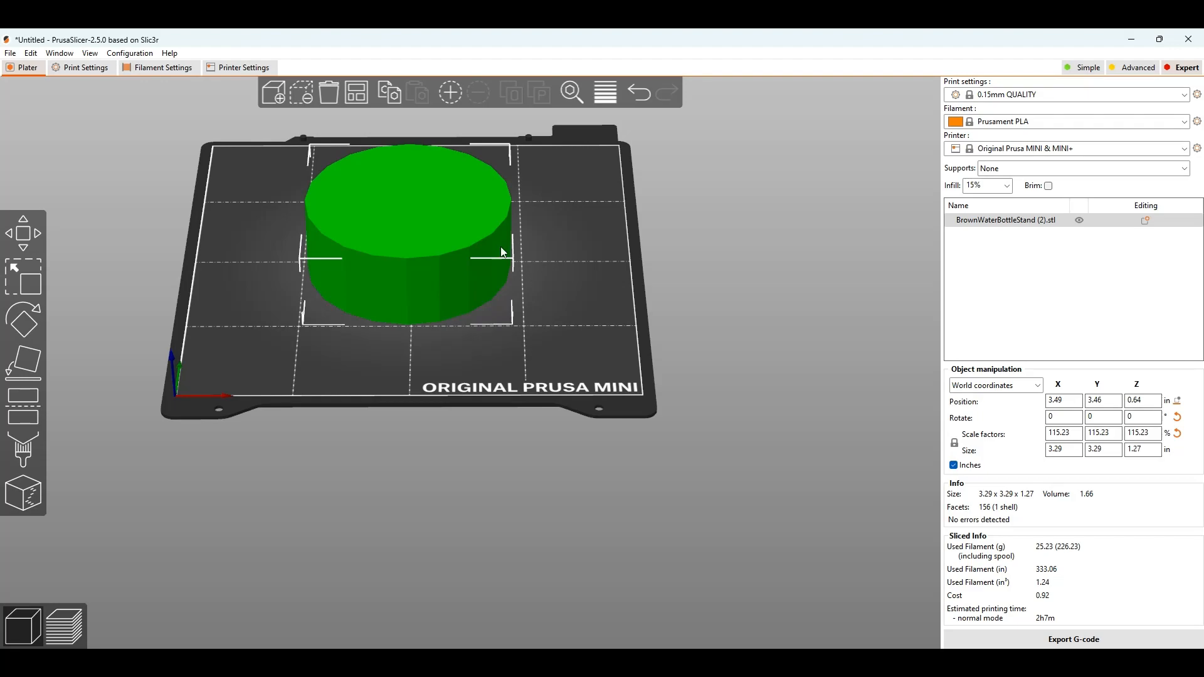
Step: Import another BrownWaterBottleStand (2) from the Downloads folder and delete the selected stand from the bed
click(274, 92)
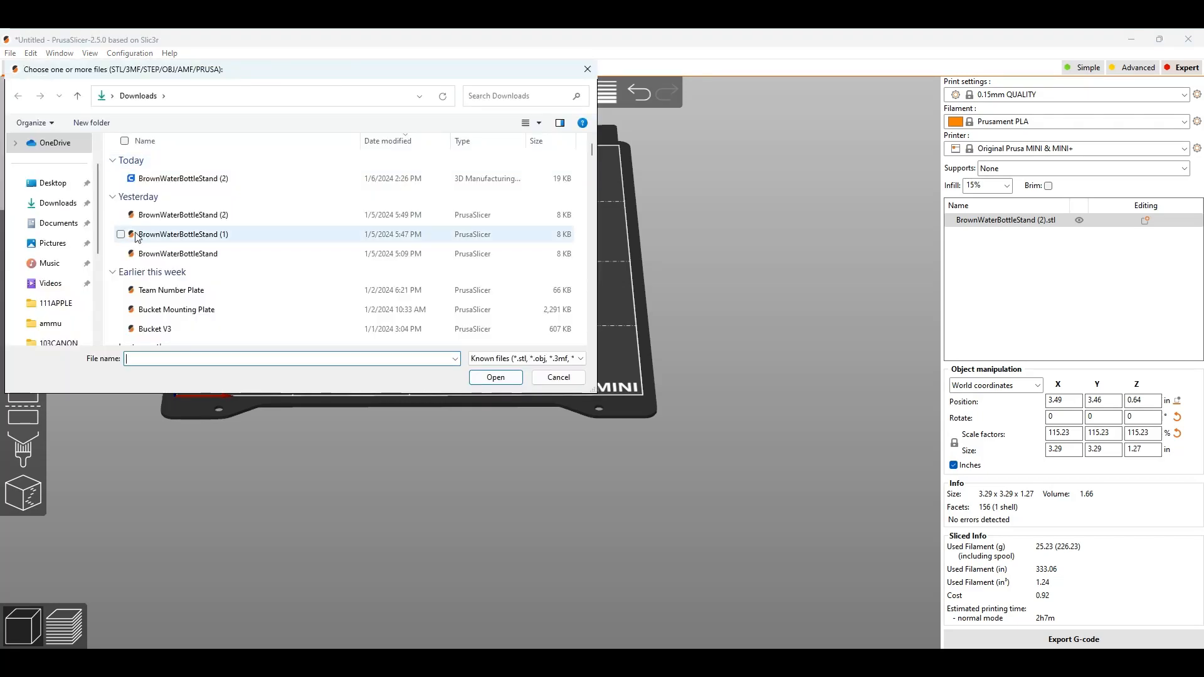
click(182, 178)
click(495, 377)
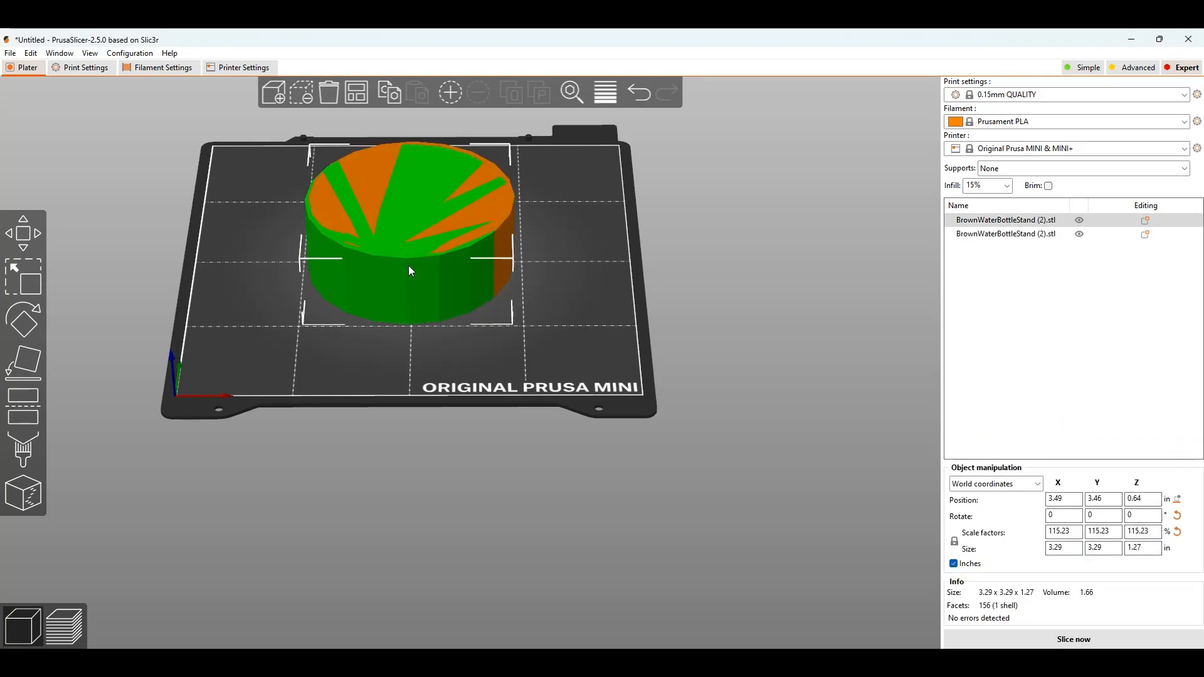
key(Delete)
Step: Slice the stand and show the hidden perimeters, all infill types, skirt/brim and custom features in the preview
click(1073, 639)
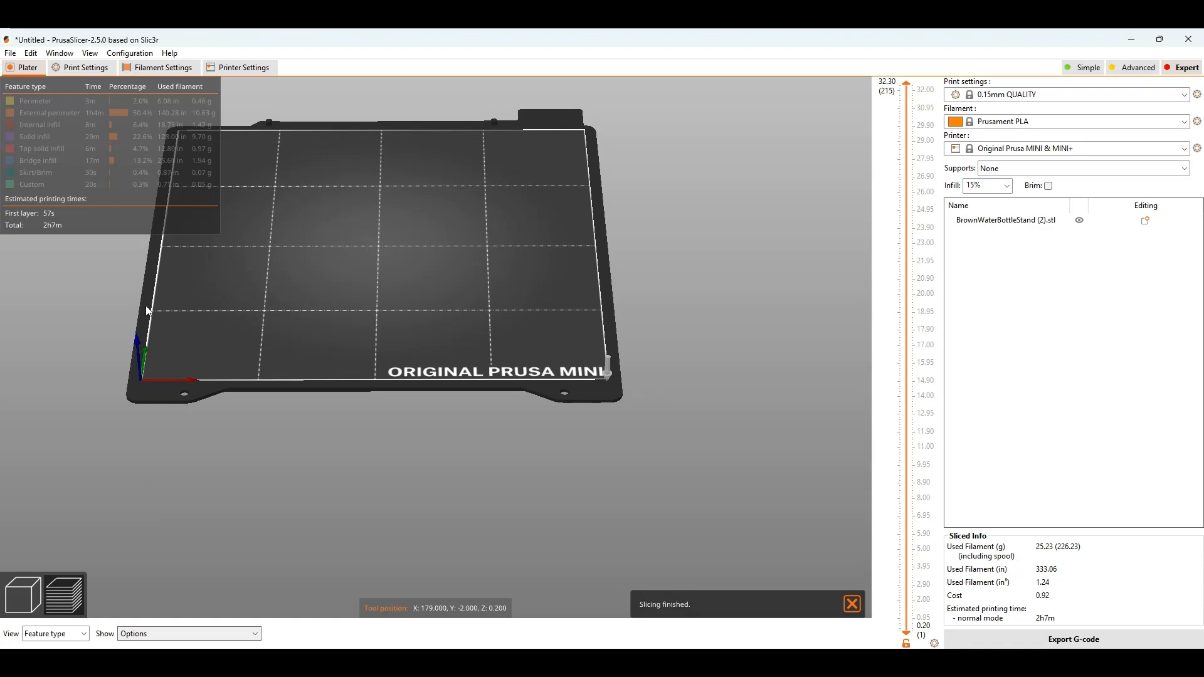
click(68, 101)
click(70, 125)
click(76, 161)
click(70, 186)
click(58, 172)
click(59, 137)
click(56, 148)
drag(326, 289, 508, 464)
key(0)
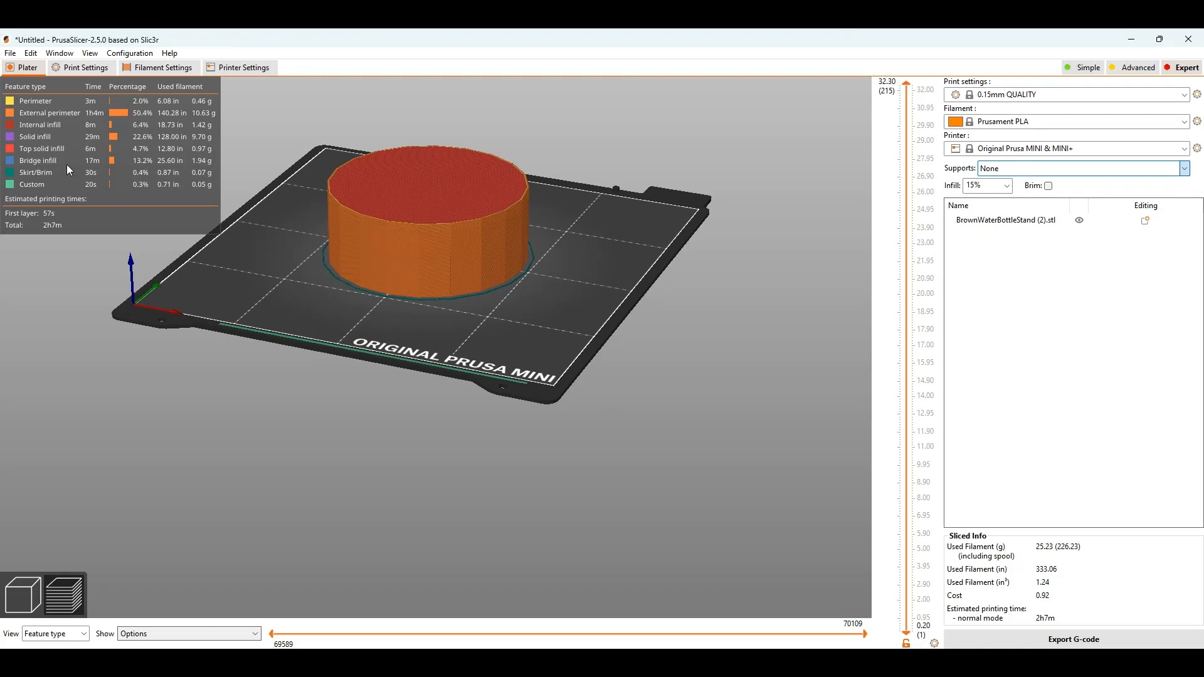
Step: Set supports to "Support on build plate only", slice the stand and inspect the support material beneath it
drag(600, 391, 615, 340)
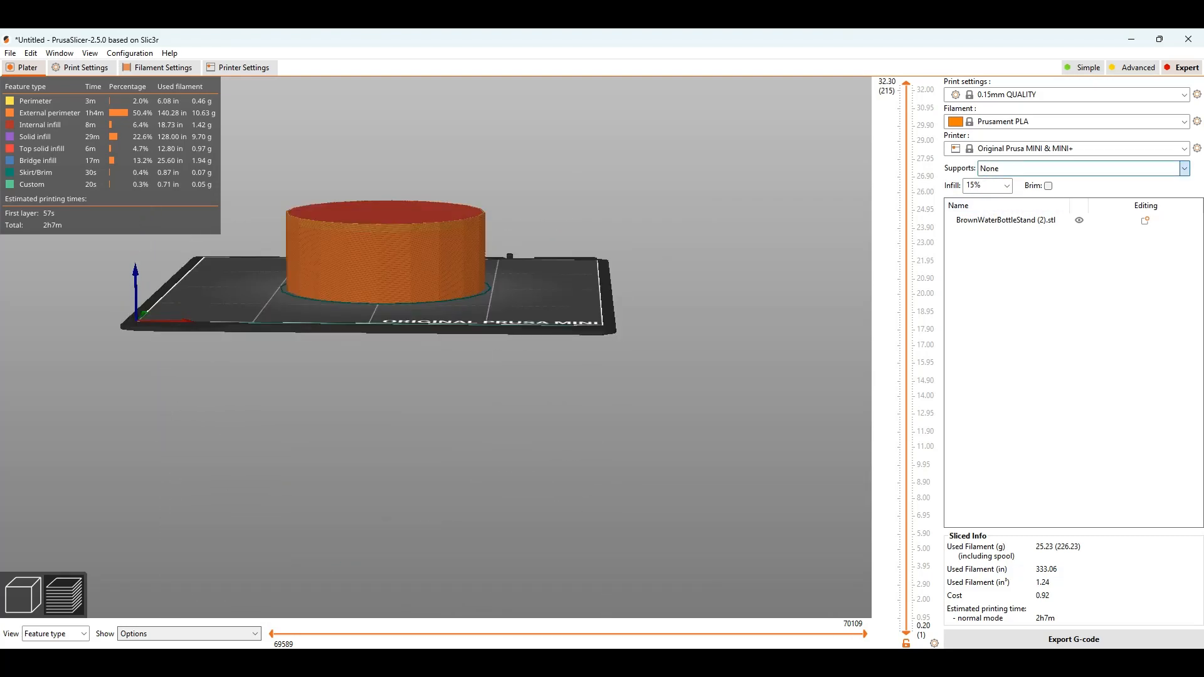
click(1028, 198)
click(1072, 640)
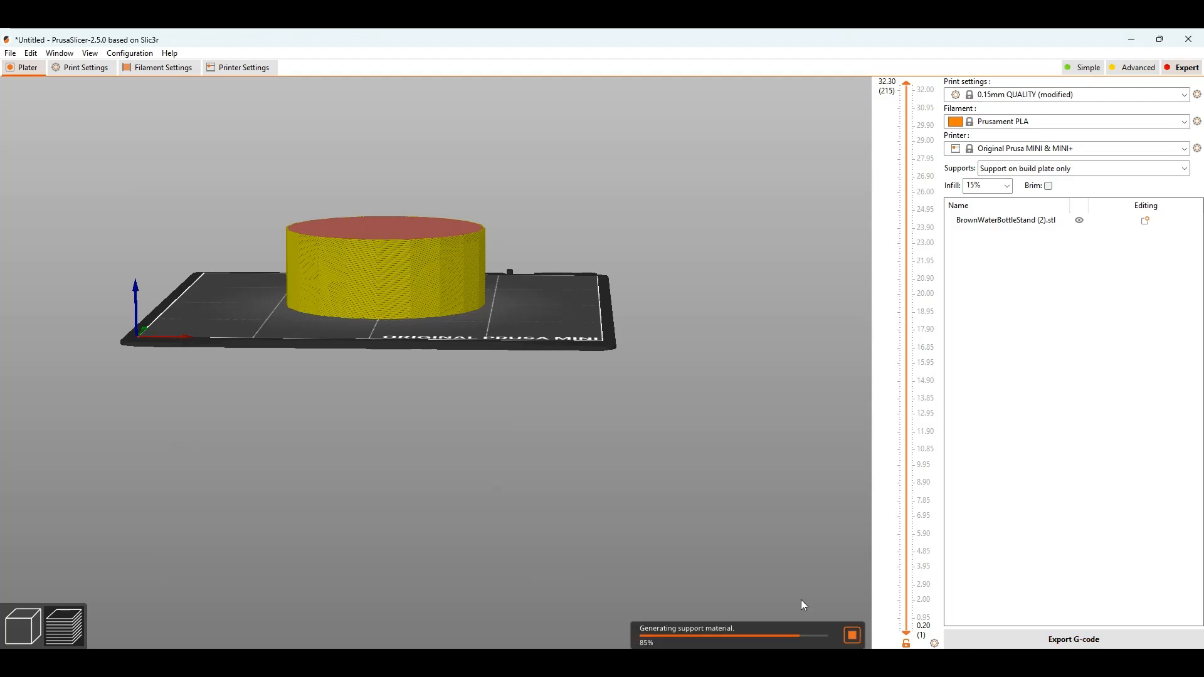
drag(465, 521, 358, 409)
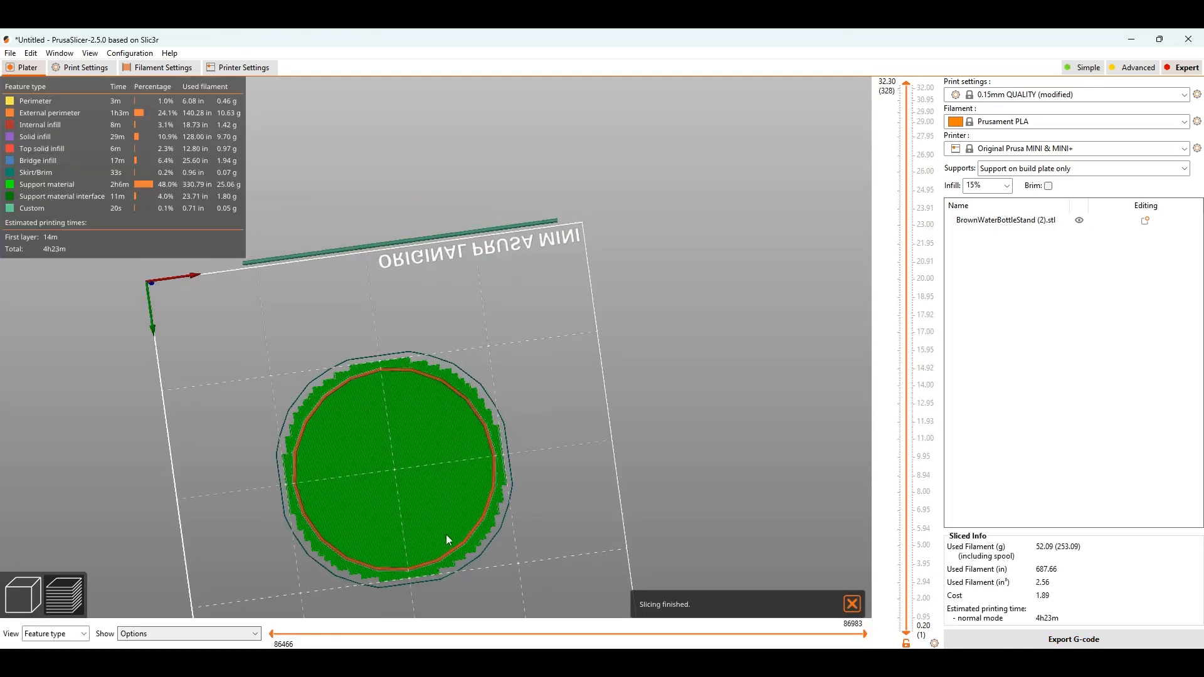
drag(518, 494, 535, 537)
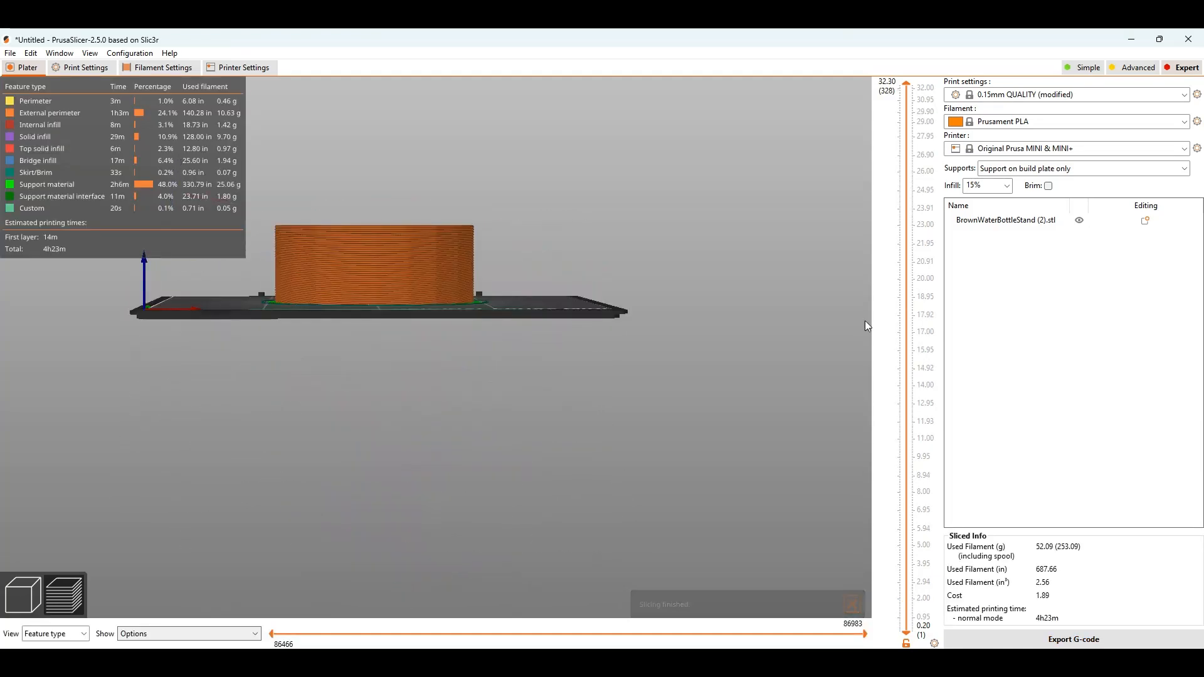
Step: Check the infill setting, toggle the brim option on and off, and re-slice the stand
double_click(999, 188)
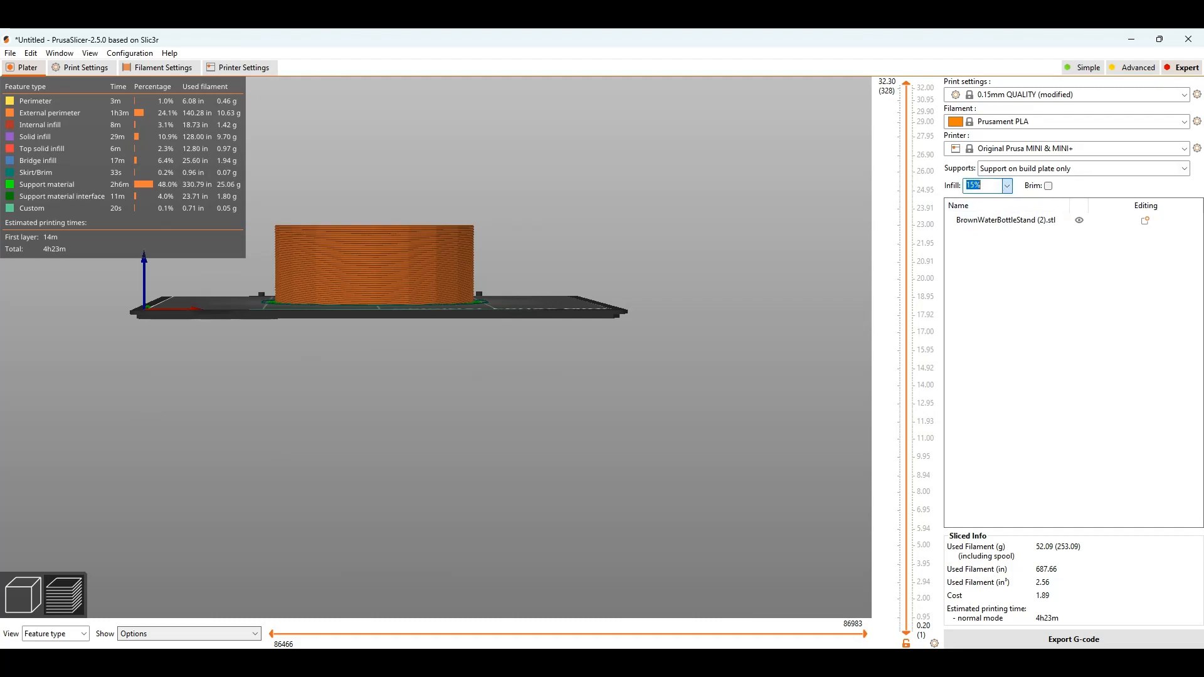
drag(731, 164, 736, 196)
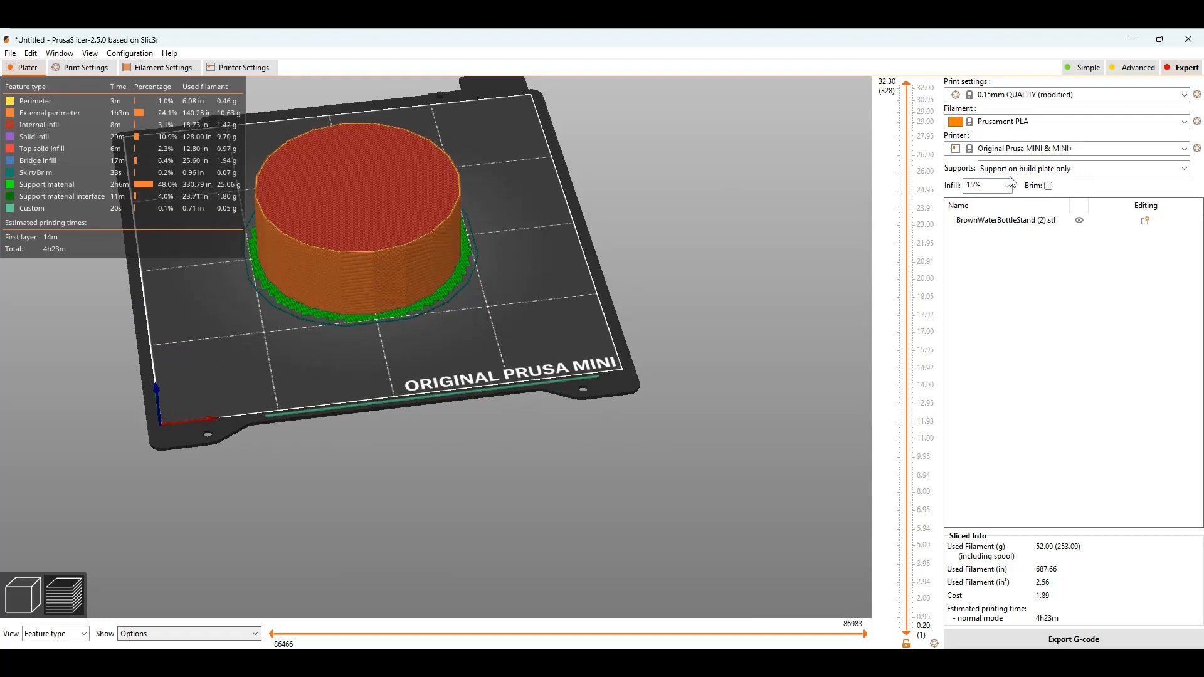
double_click(988, 186)
click(1049, 187)
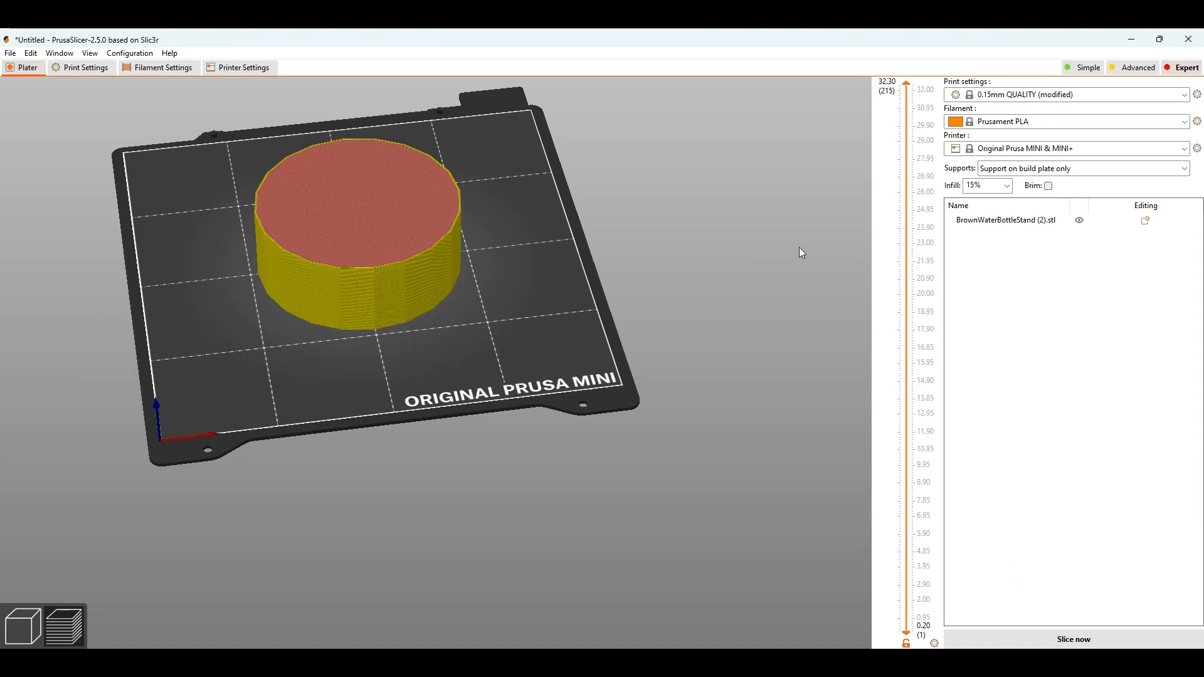
drag(558, 291, 580, 306)
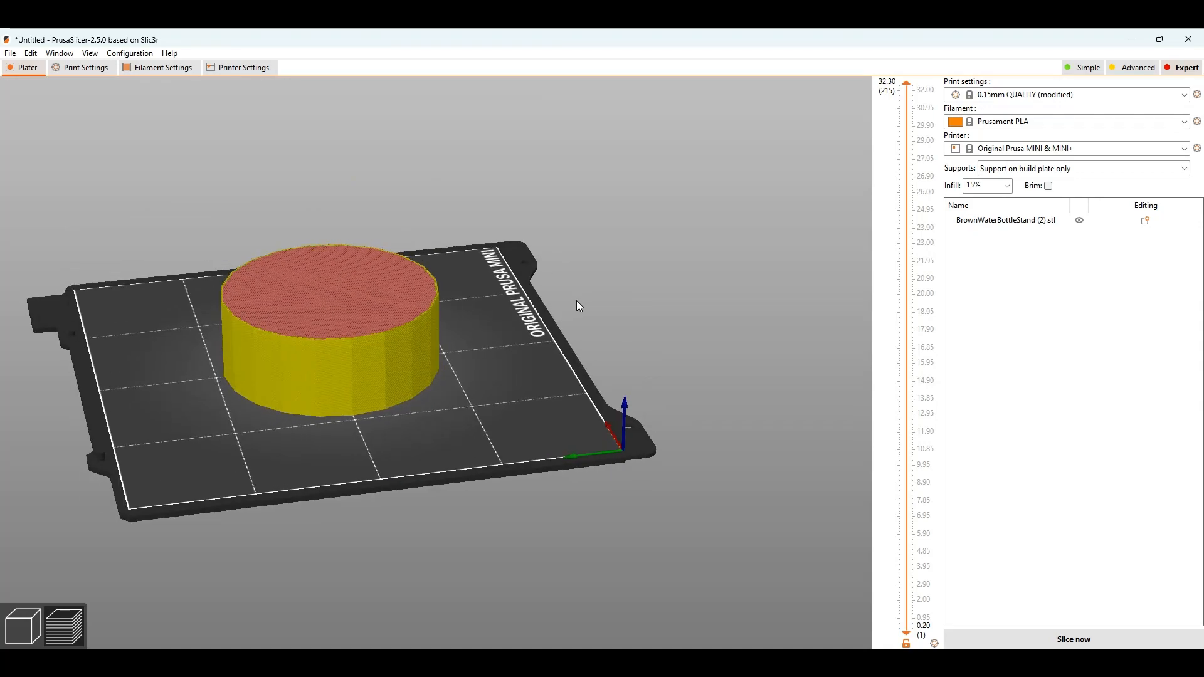
drag(577, 305, 571, 312)
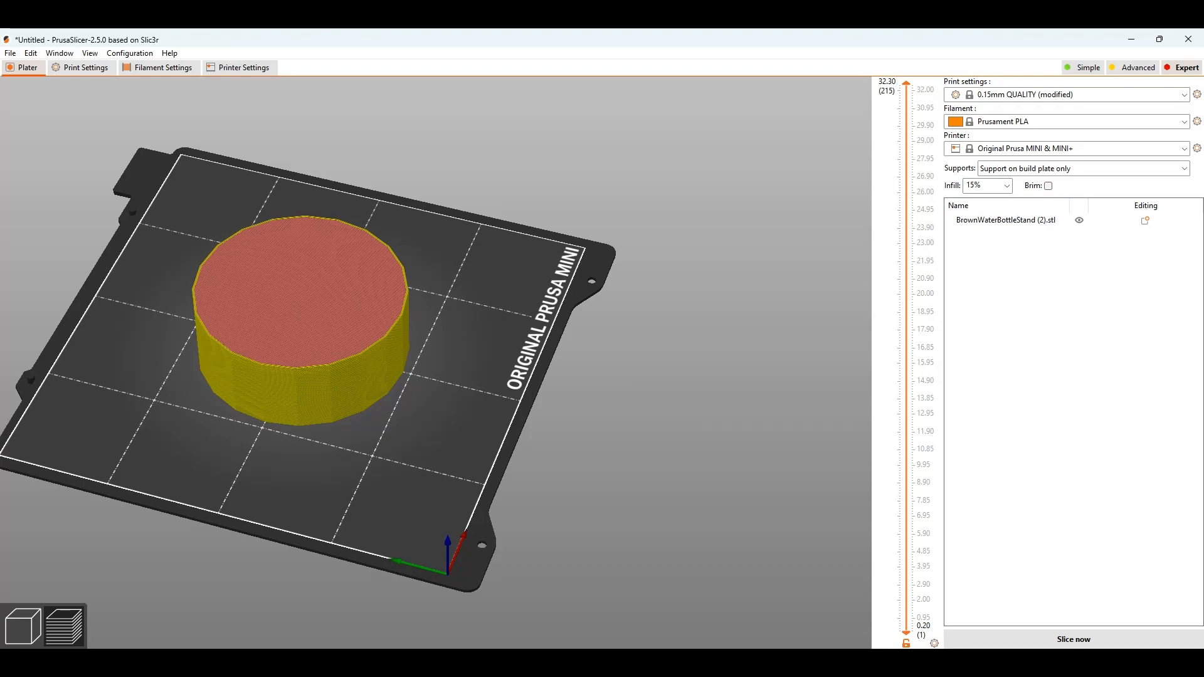
click(993, 633)
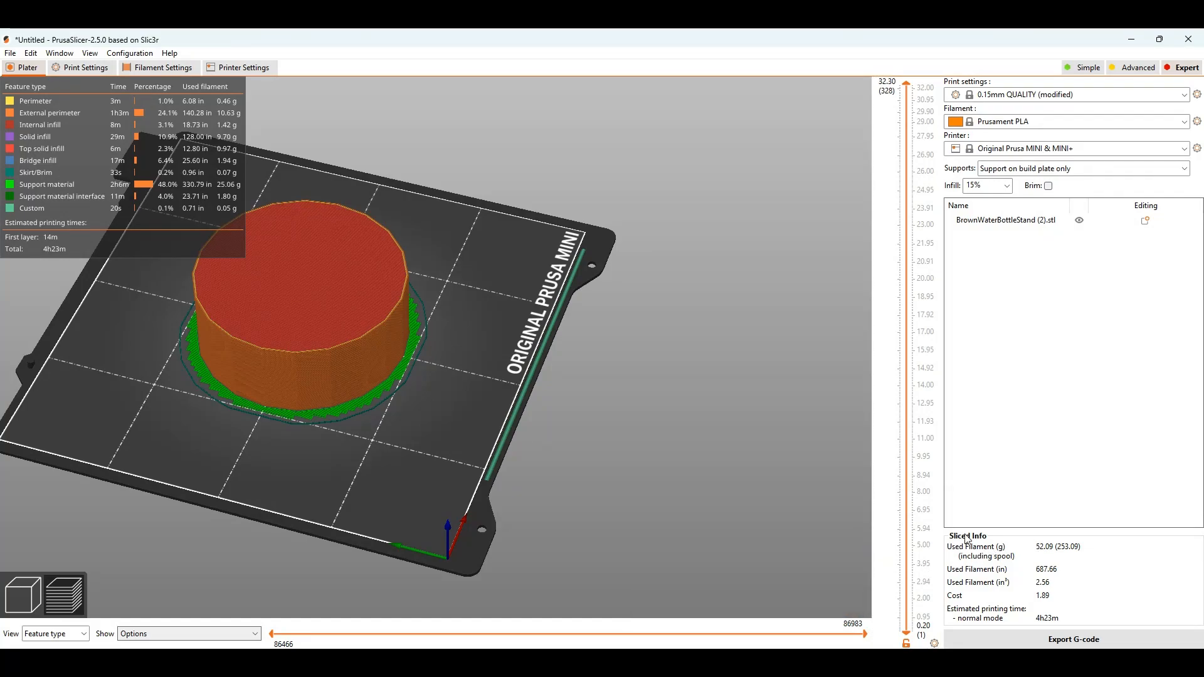
Step: Set supports to None, re-slice the stand and inspect the preview from the side
click(1025, 169)
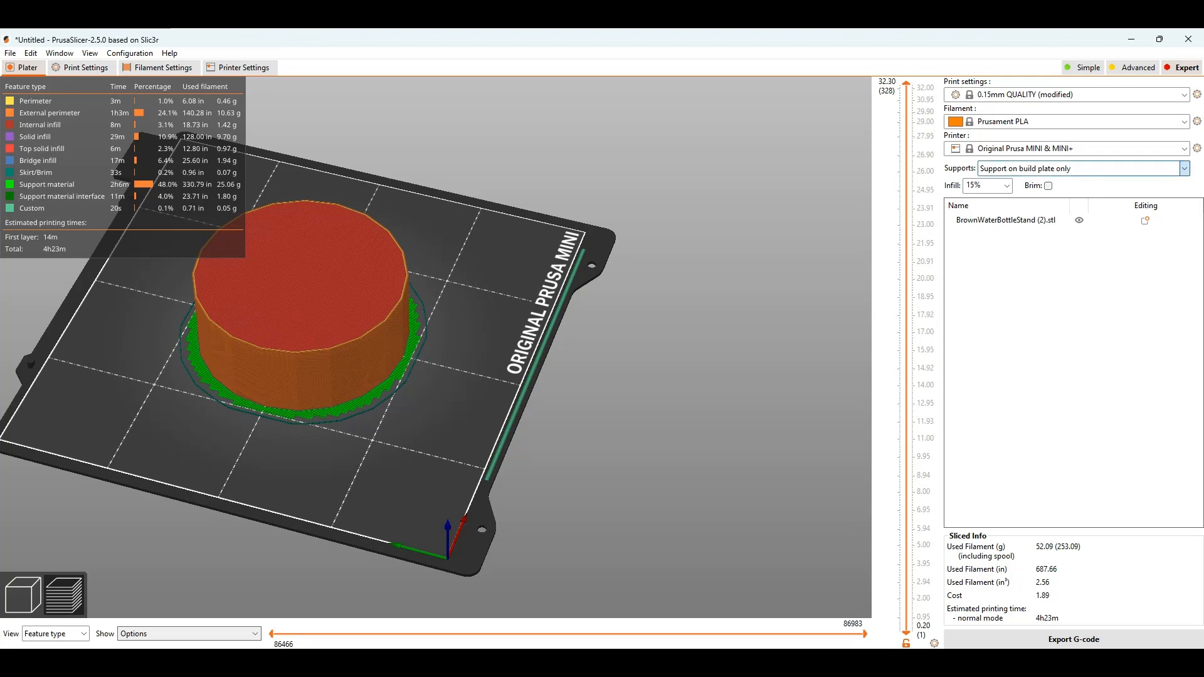
click(1028, 182)
click(1081, 640)
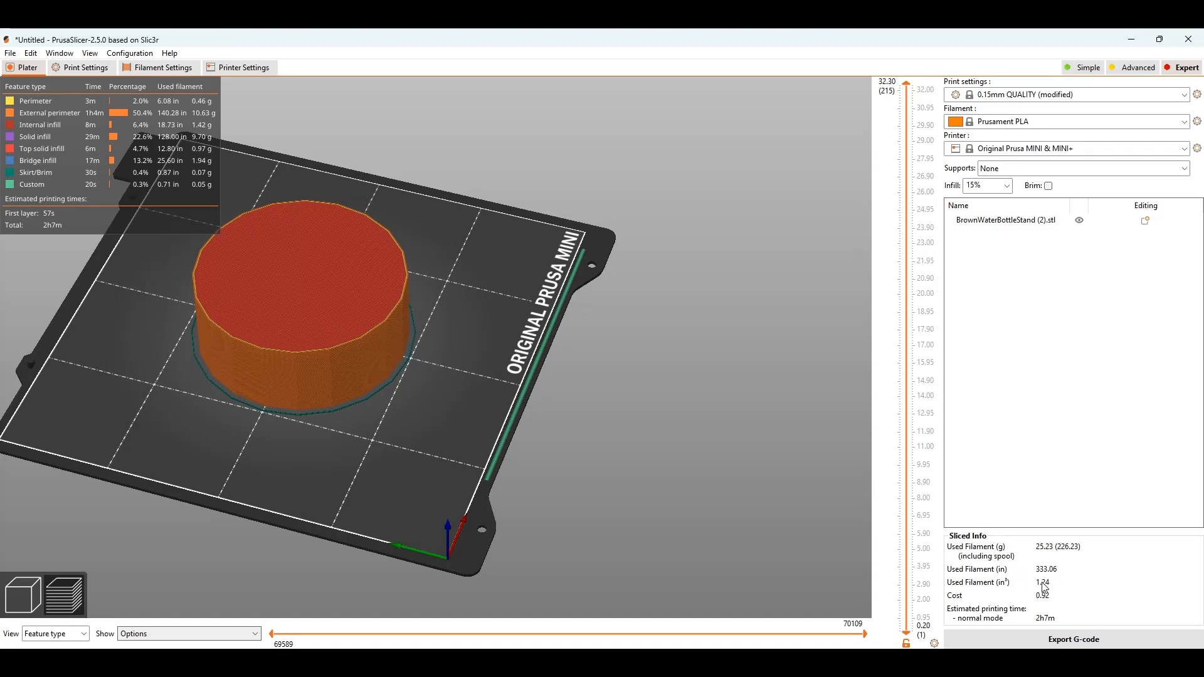
drag(672, 498, 714, 460)
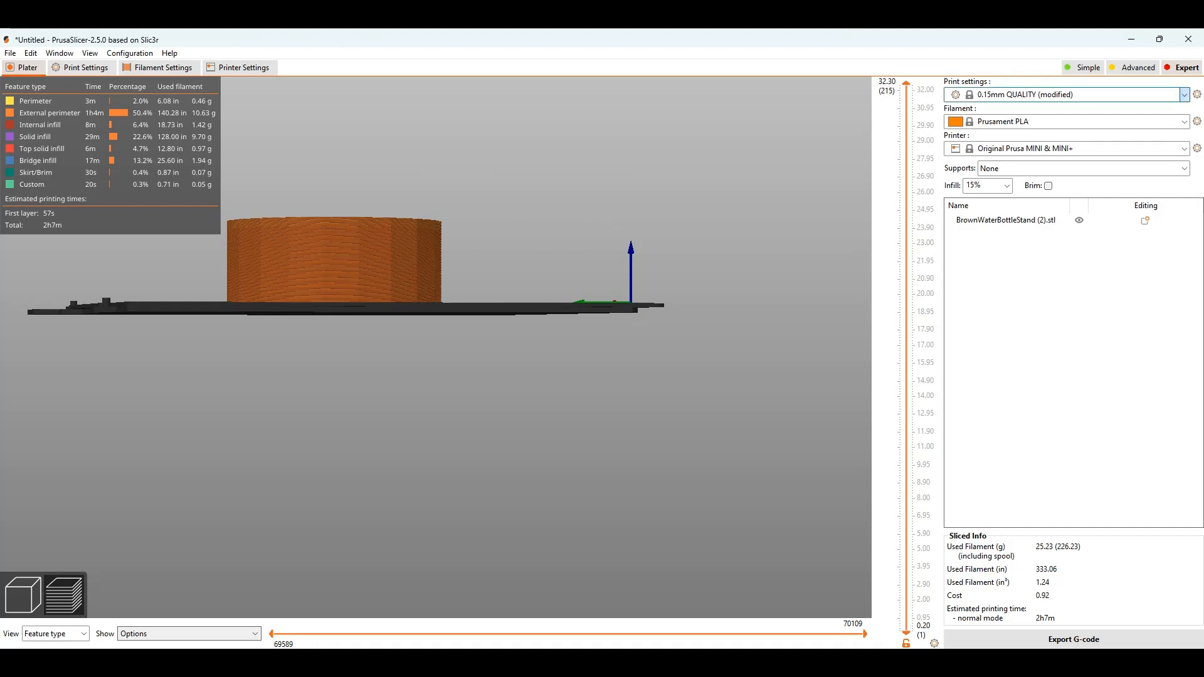
Step: Switch the print profile to 0.25mm DRAFT, saving the modified 0.15mm QUALITY settings as a preset, and re-slice the stand
click(1085, 352)
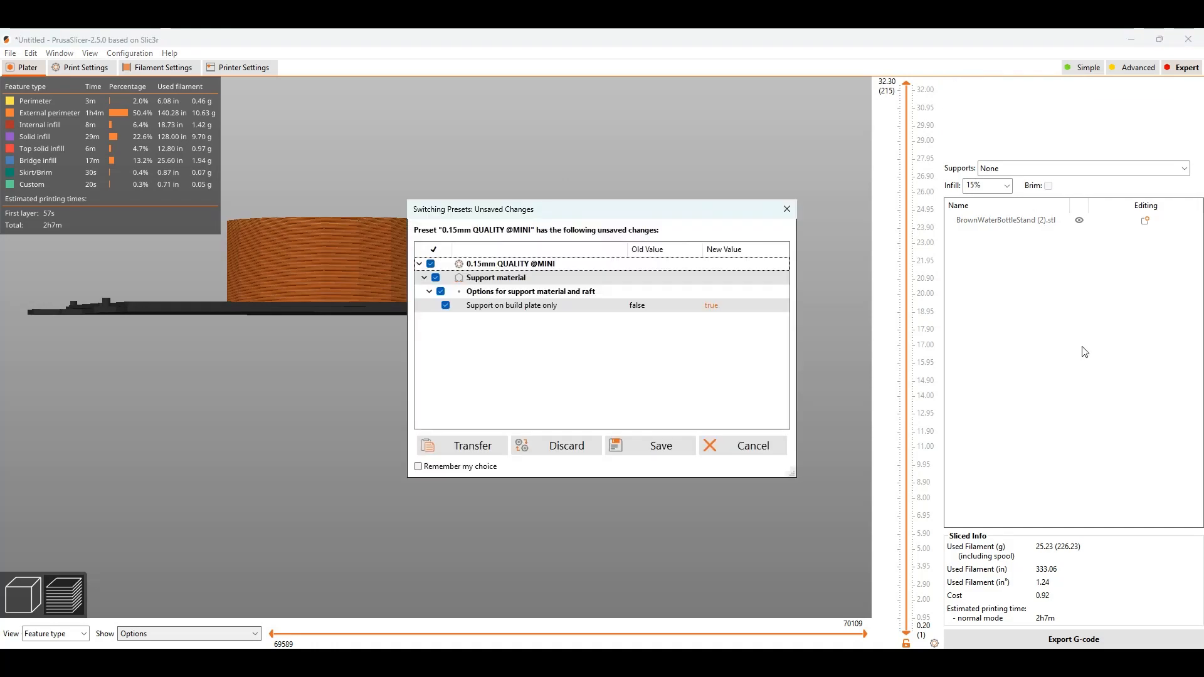
click(661, 446)
click(650, 388)
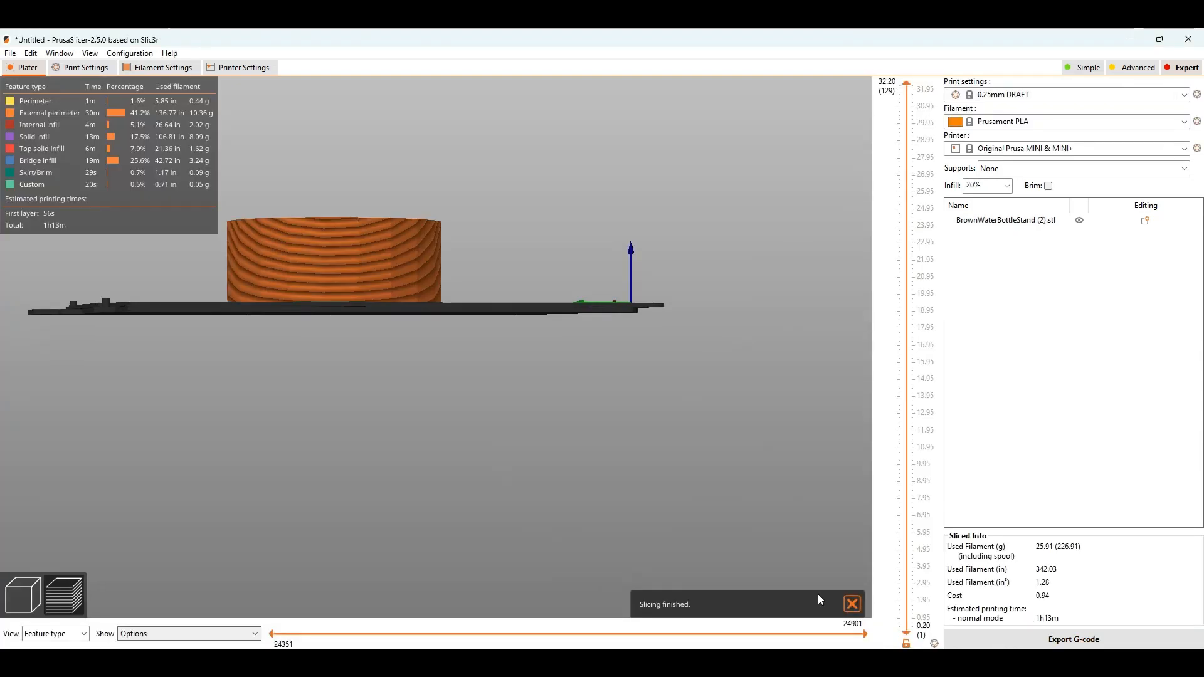
drag(503, 513, 500, 545)
scroll(508, 534, up, 3)
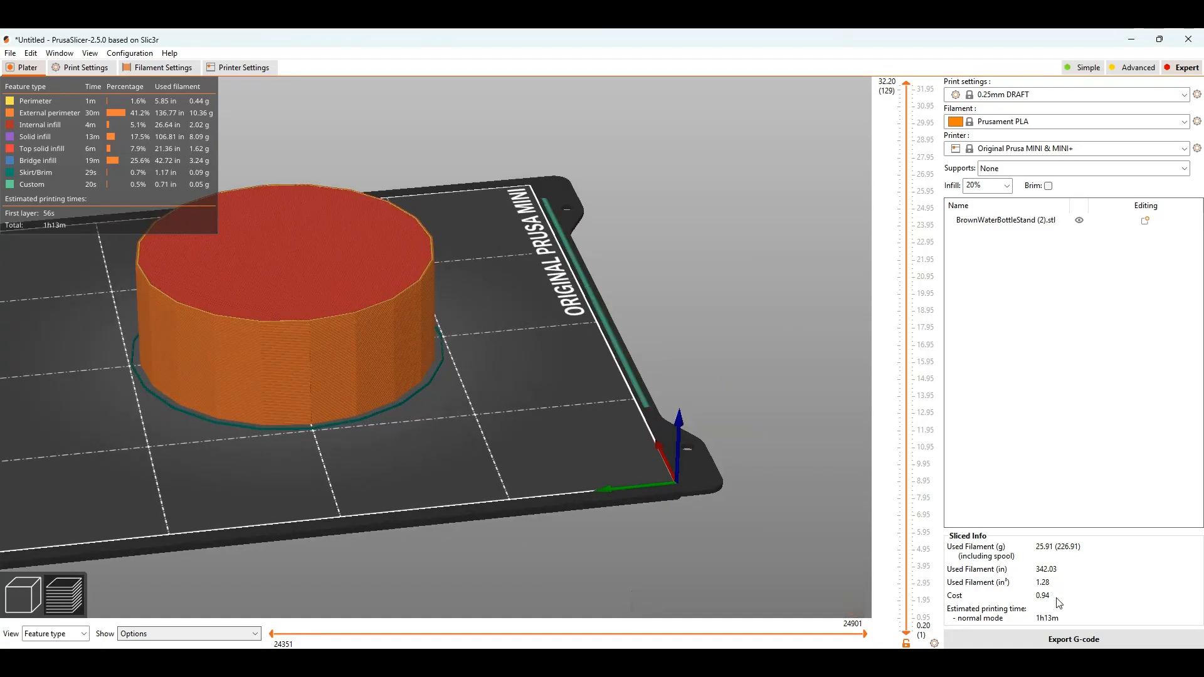
Step: Export the G-code to the IPHONE folder under the suggested name BrownWaterBottleStand (2)_0.25mm_PLA_MINI_1h13m
click(1052, 634)
scroll(42, 241, down, 5)
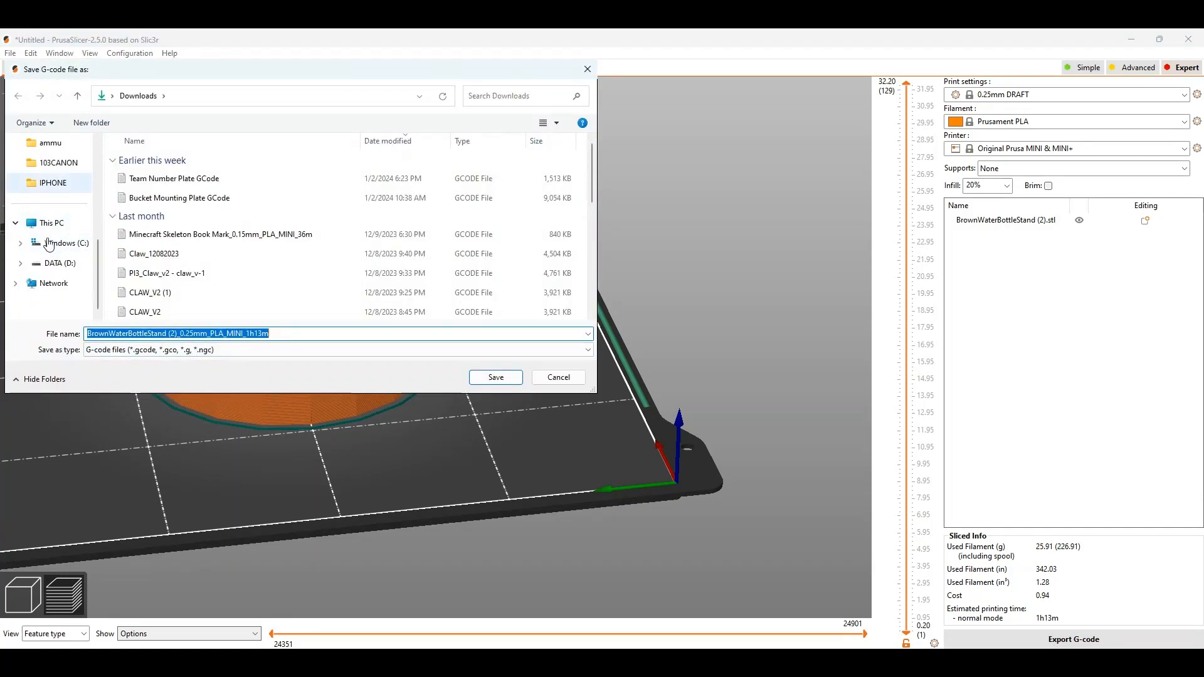
click(53, 182)
click(495, 377)
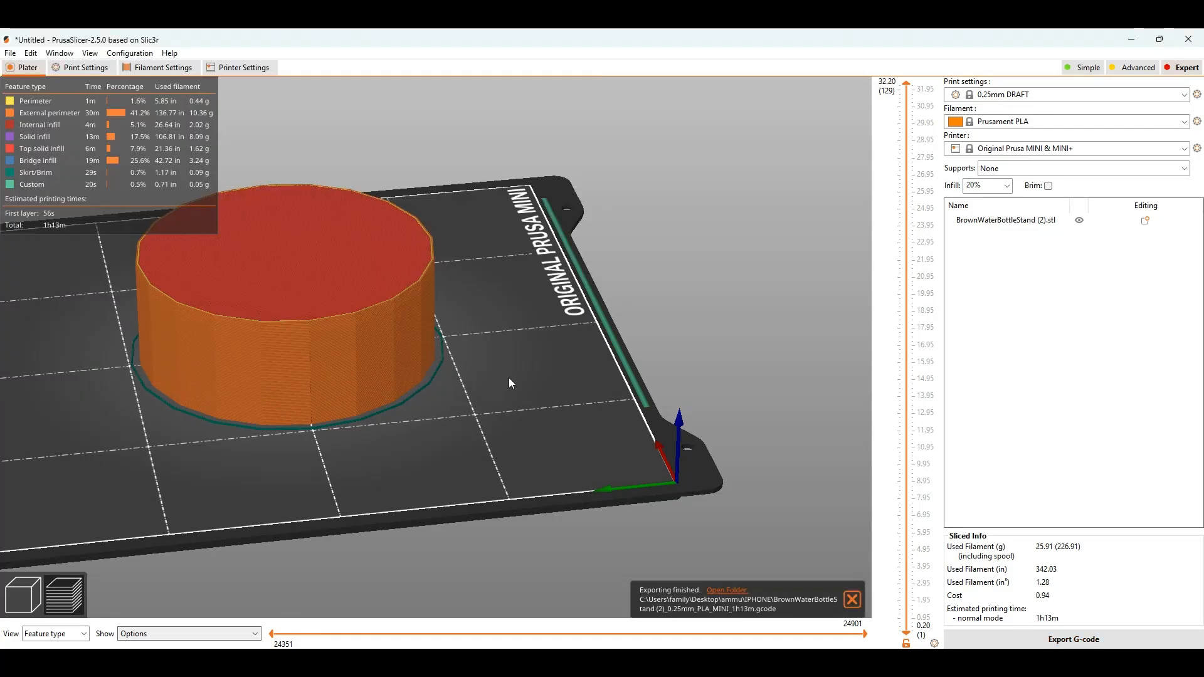
drag(513, 378, 507, 385)
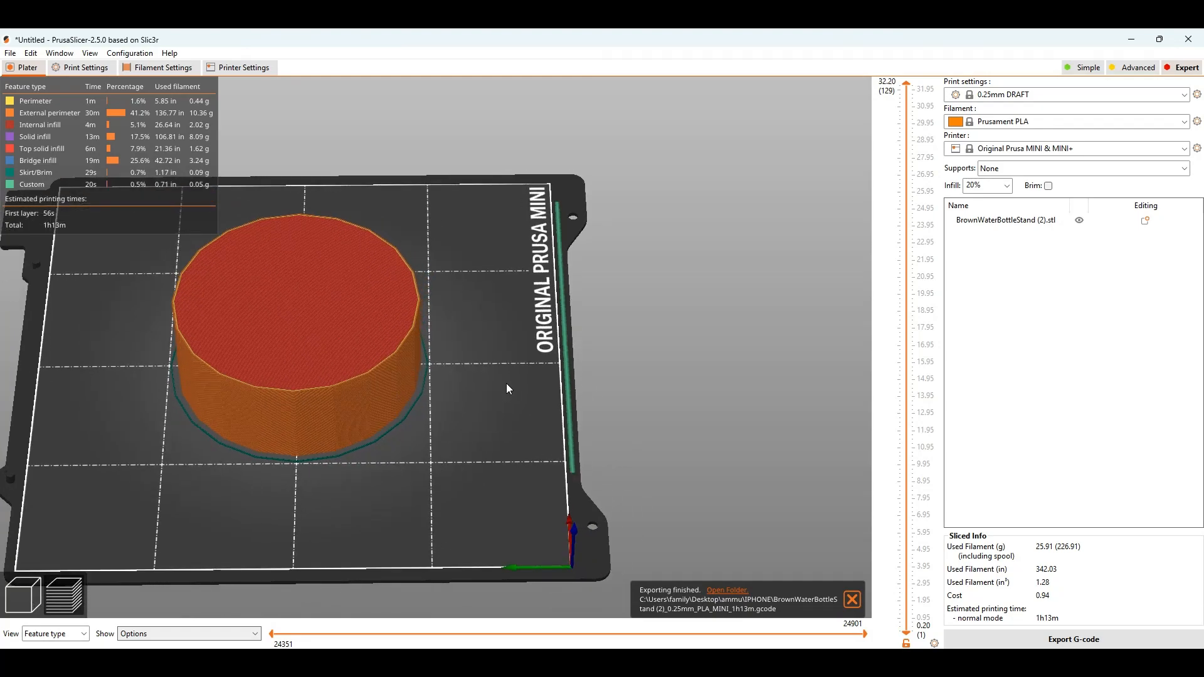